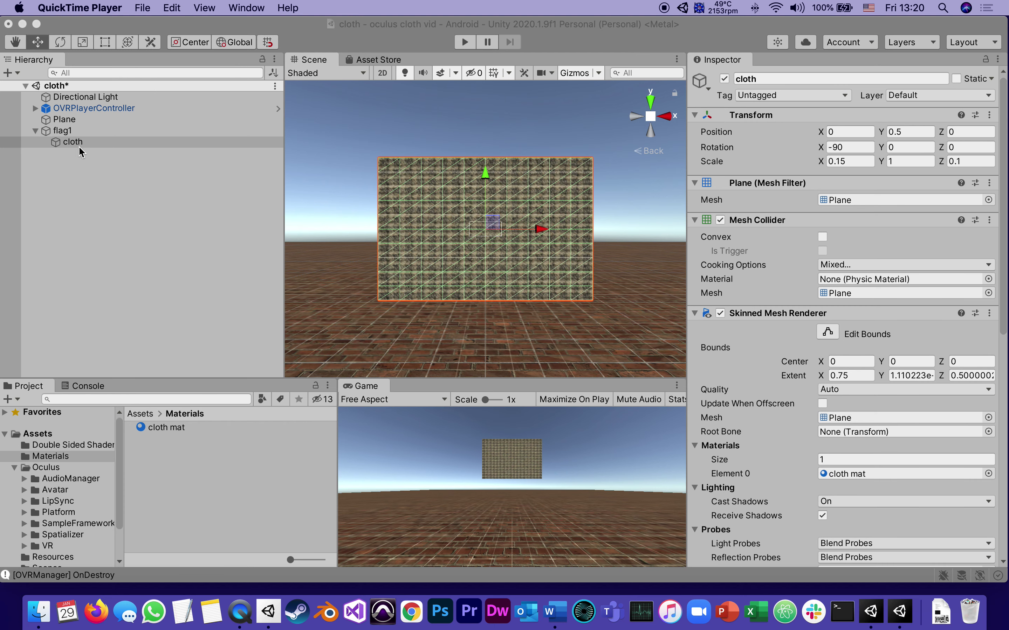
Step: Select the cloth object under flag1 and open its Cloth vertex constraint editor
left_click(54, 142)
scroll(813, 331, "down", 10)
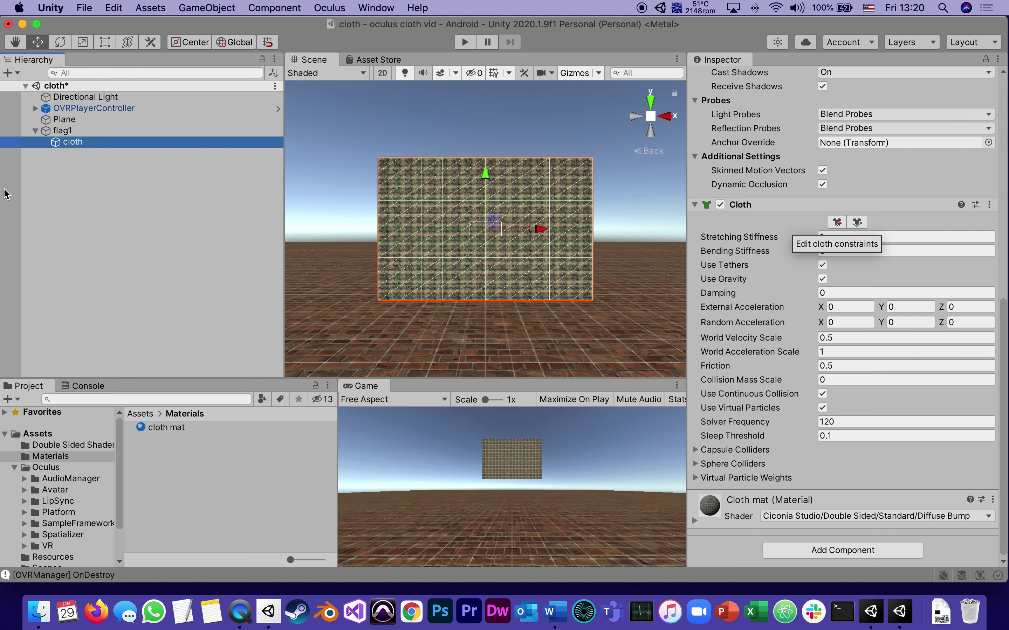
left_click(836, 223)
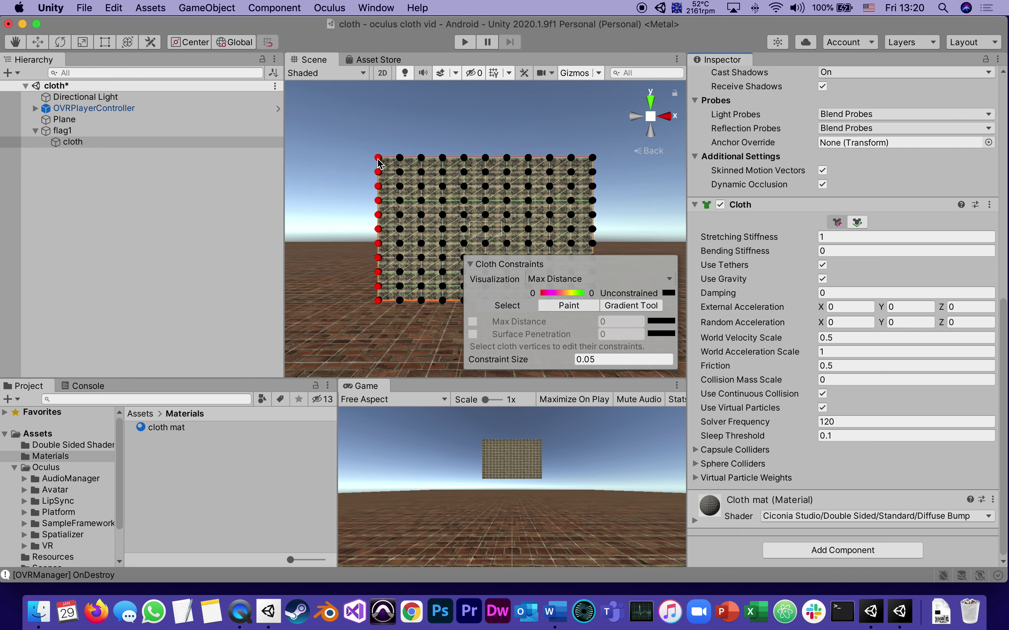
Step: Box-select the left-edge vertices and uncheck Max Distance to remove their pinning
left_click_drag(378, 162, 380, 314)
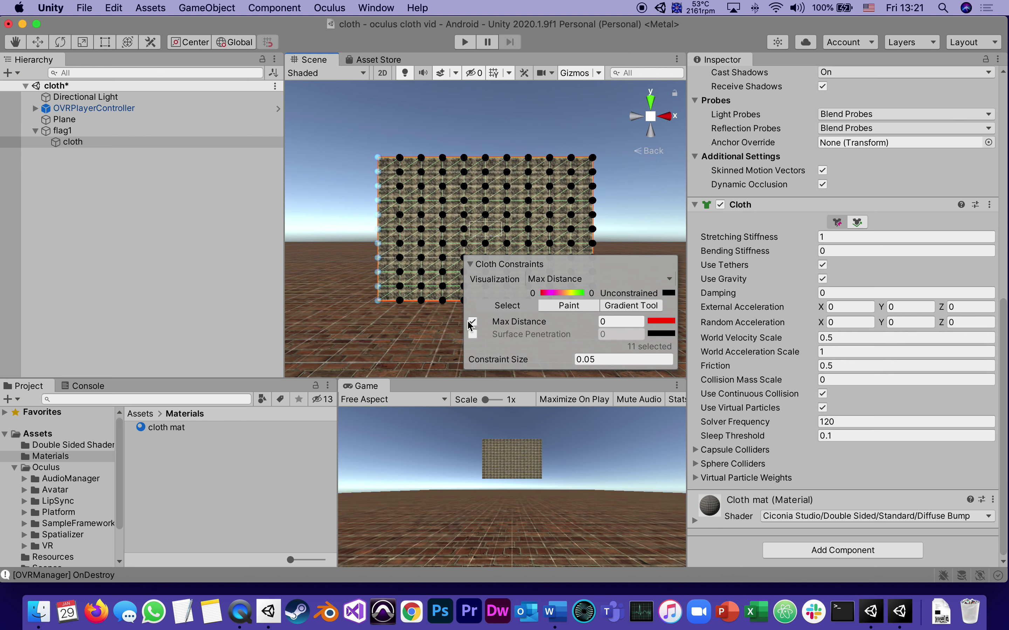
left_click(473, 322)
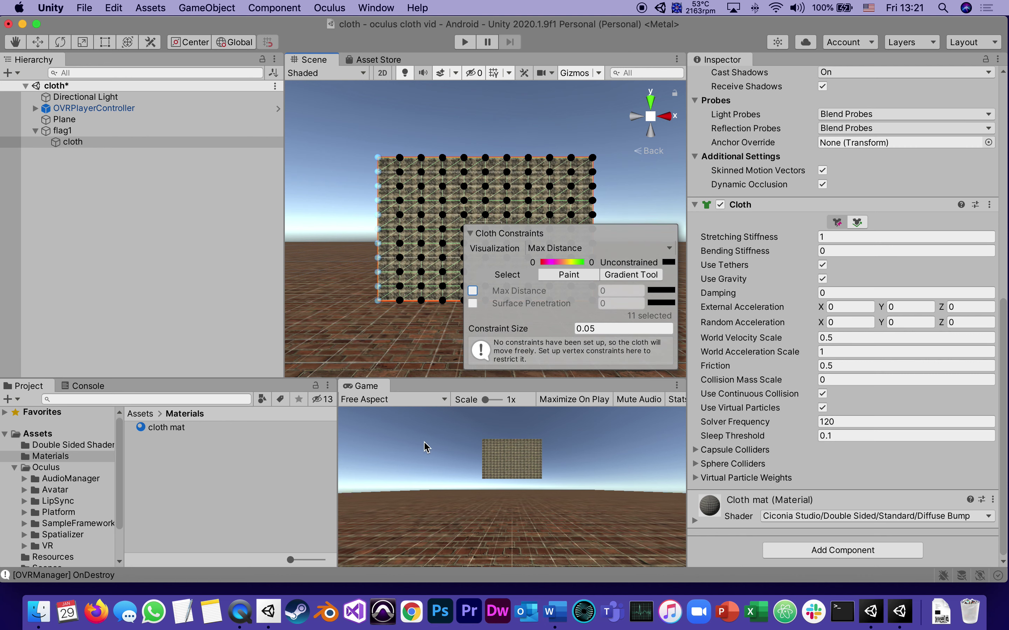
left_click(421, 186)
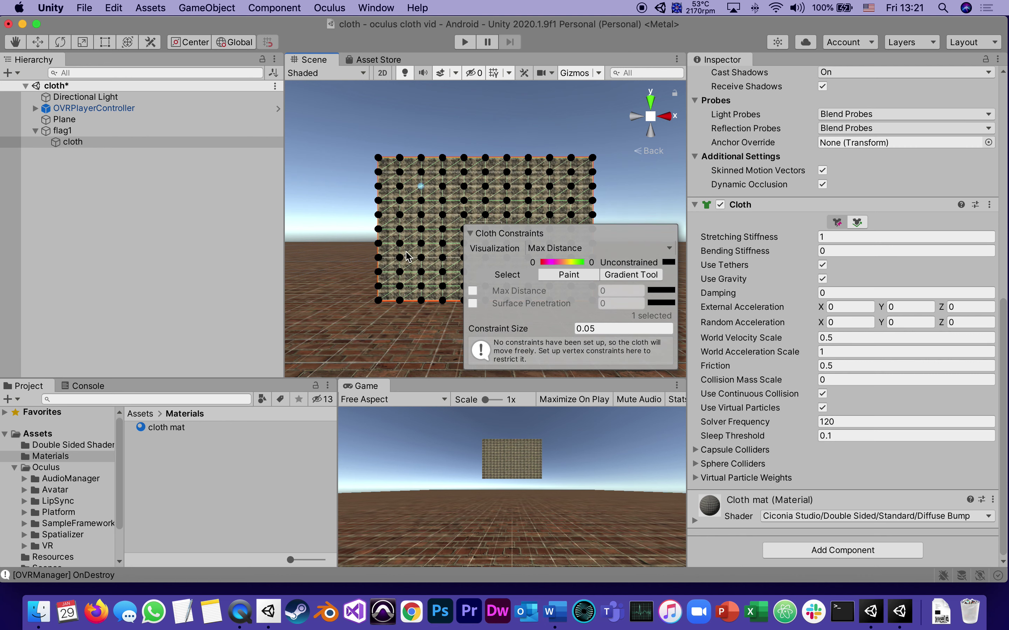
Step: Pin both top corner vertices at Max Distance 0, then play the scene
left_click(379, 158)
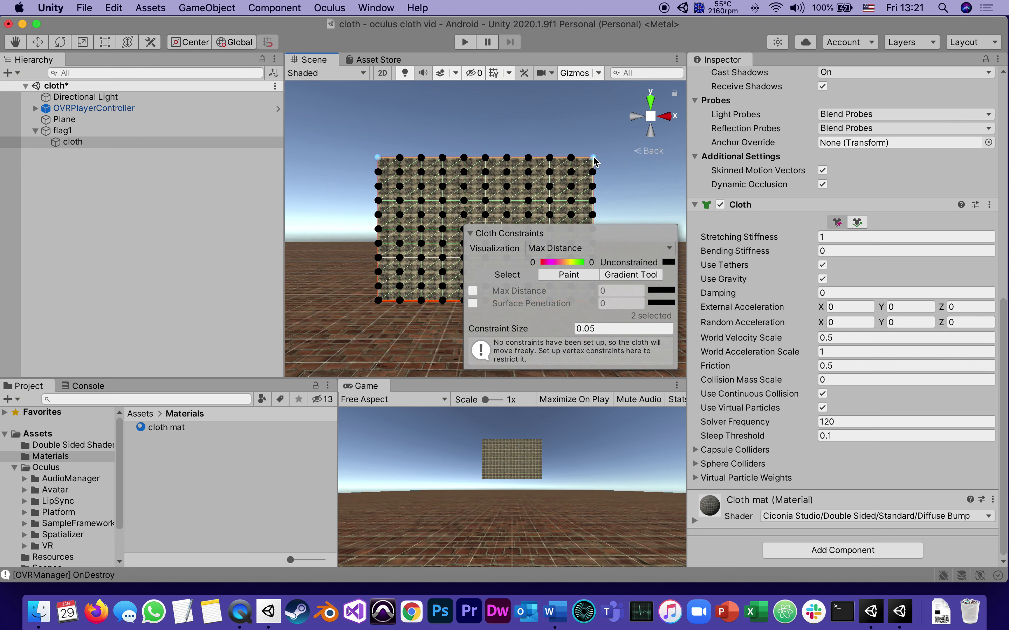
left_click(474, 291)
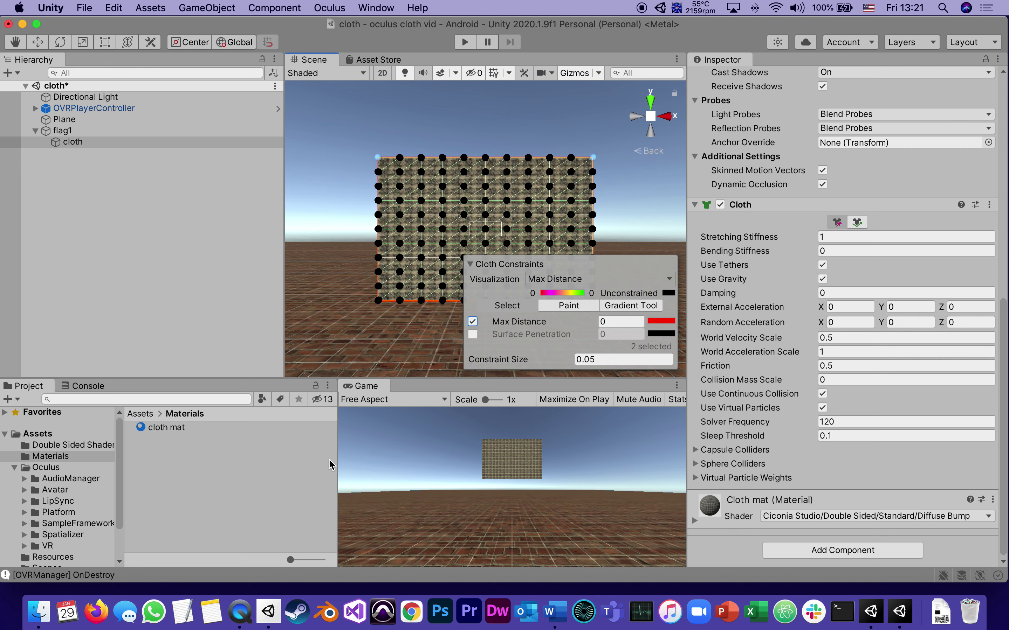
left_click(485, 187)
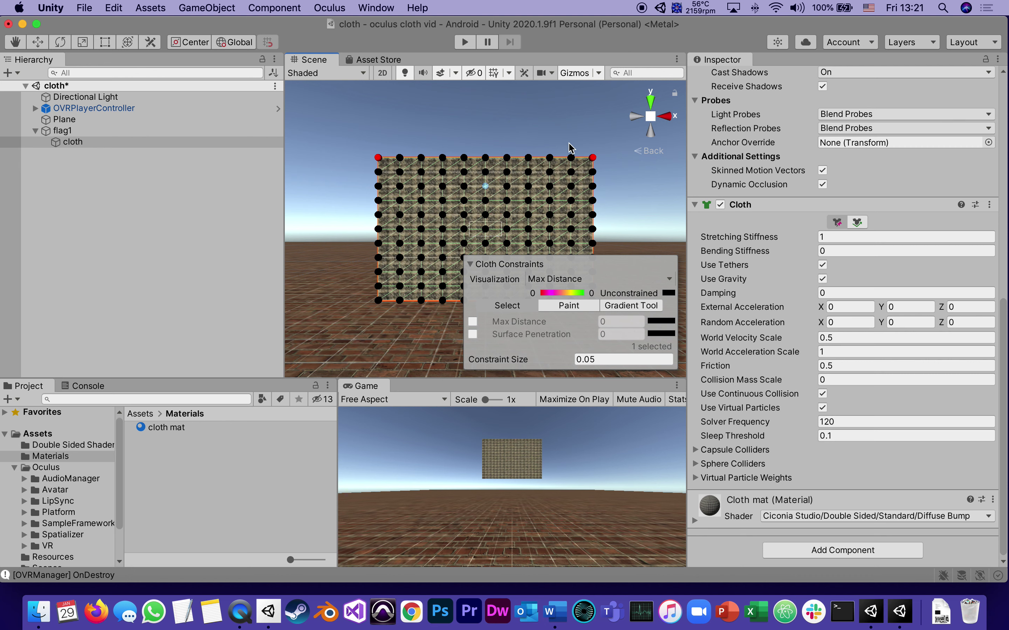
left_click(467, 46)
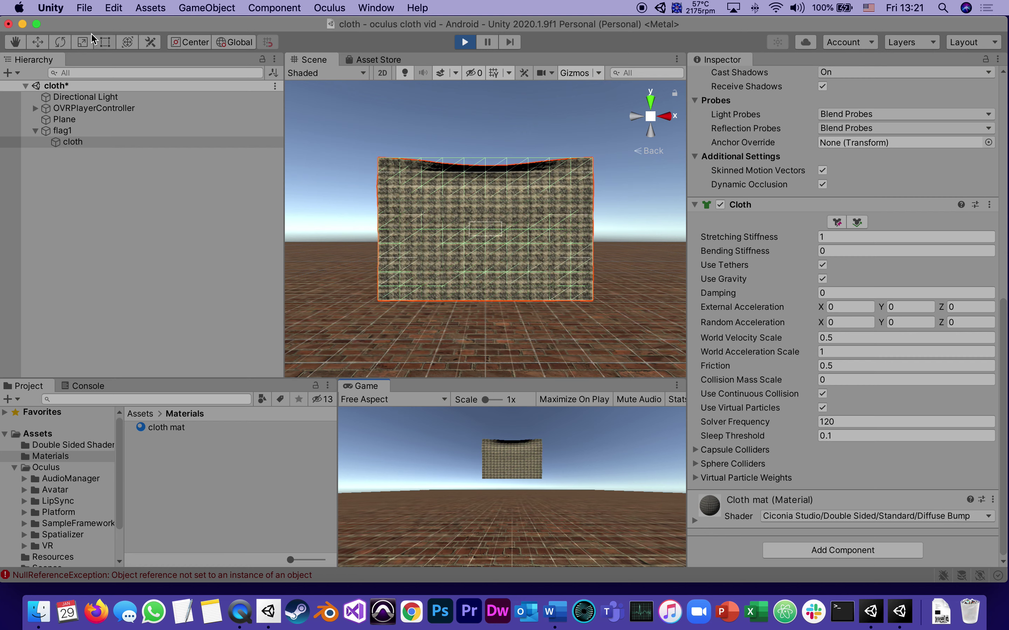
Step: Scrub the cloth's External Acceleration X and Y during play, then stop playback
left_click(53, 145)
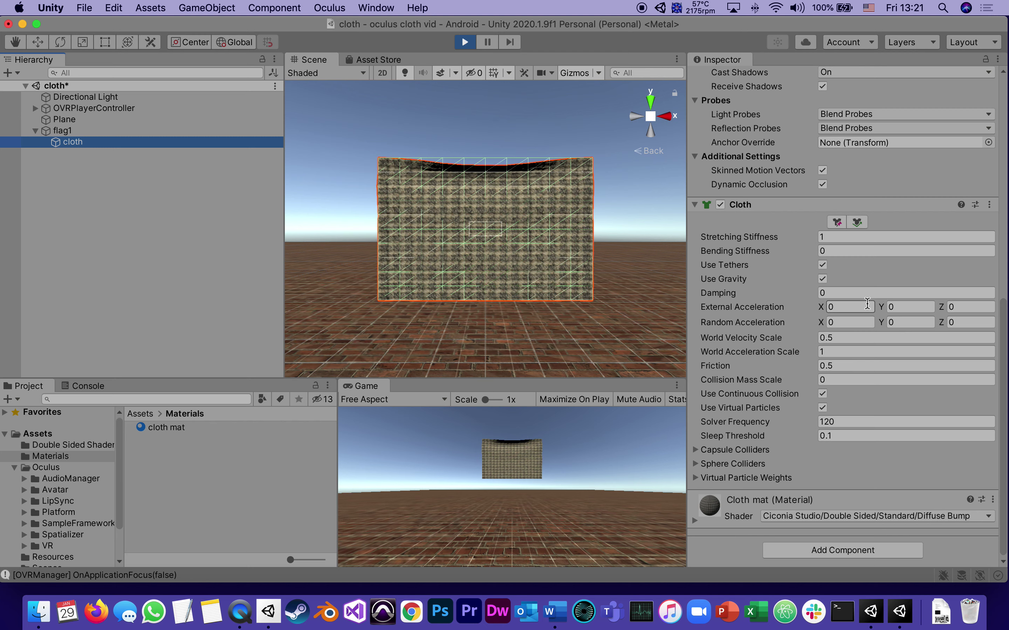
left_click_drag(822, 309, 813, 105)
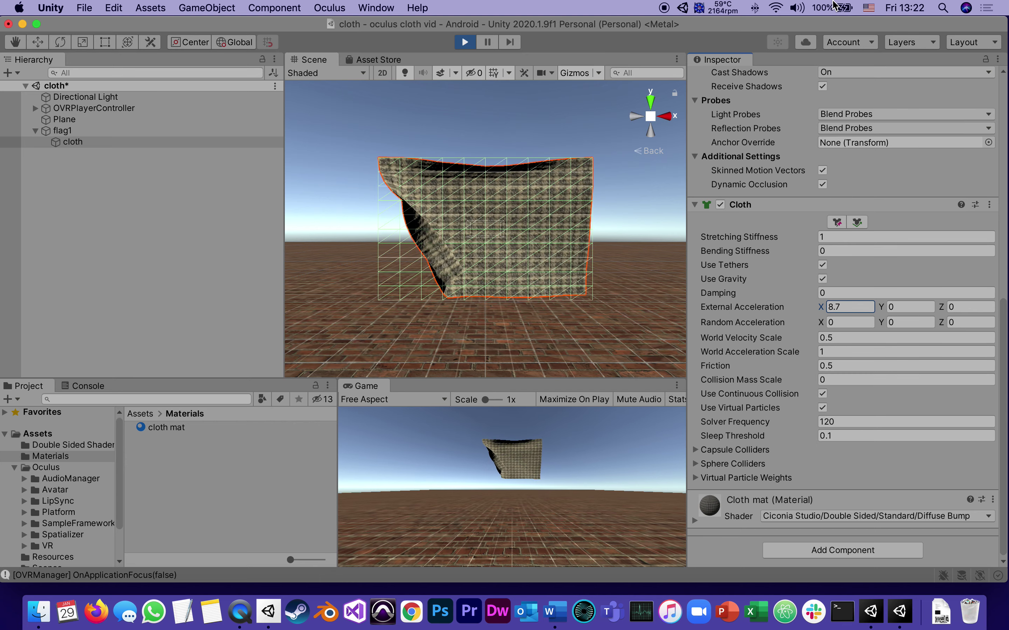
left_click_drag(881, 307, 845, 415)
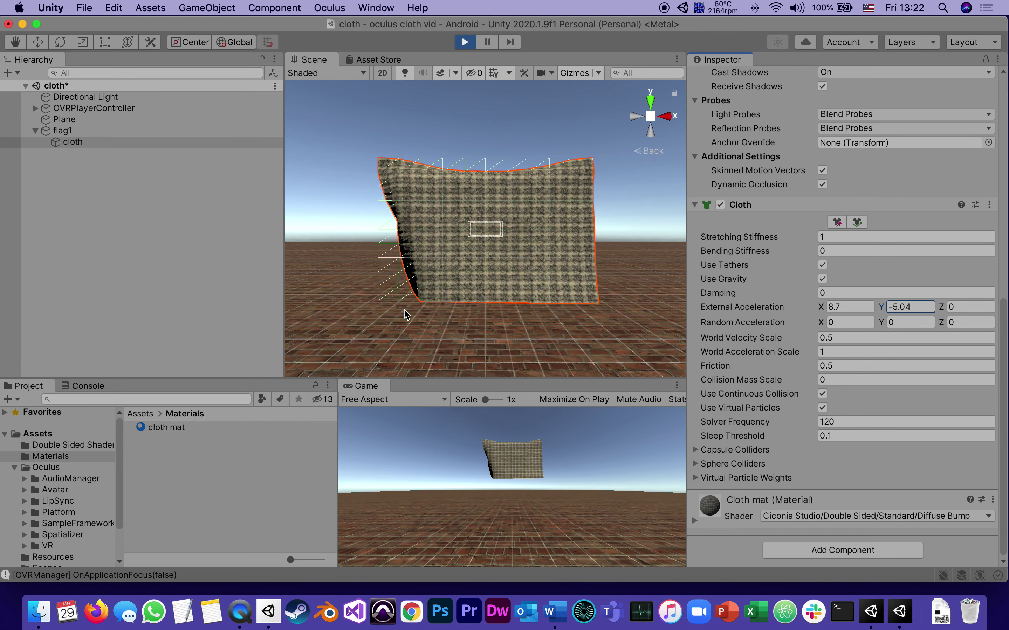
left_click(462, 45)
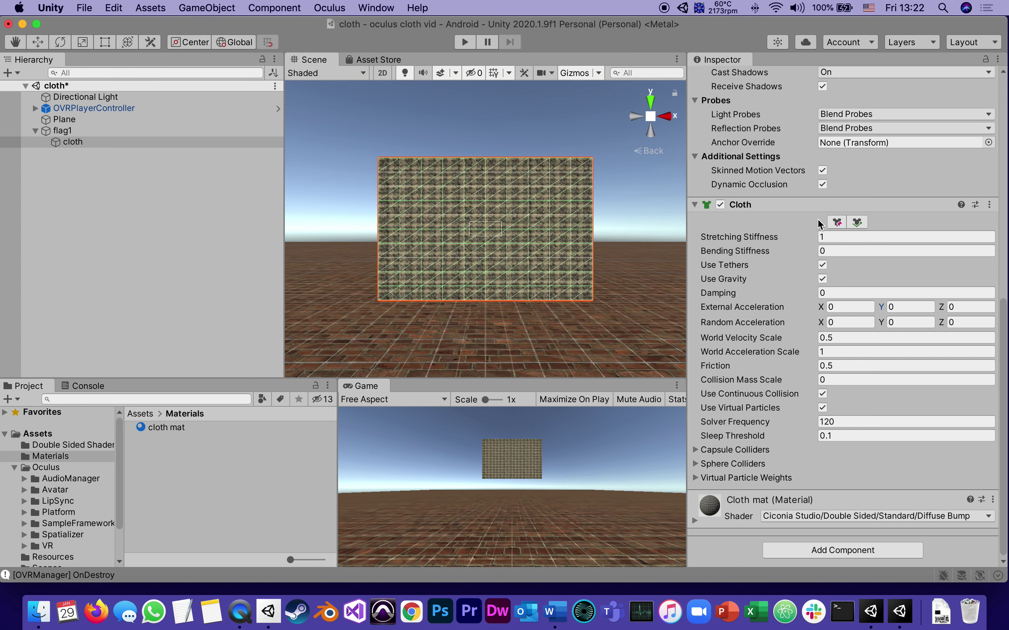
Step: Set Max Distance 0.2 on the top-left corner and 0.1 on the top-right corner
left_click(837, 223)
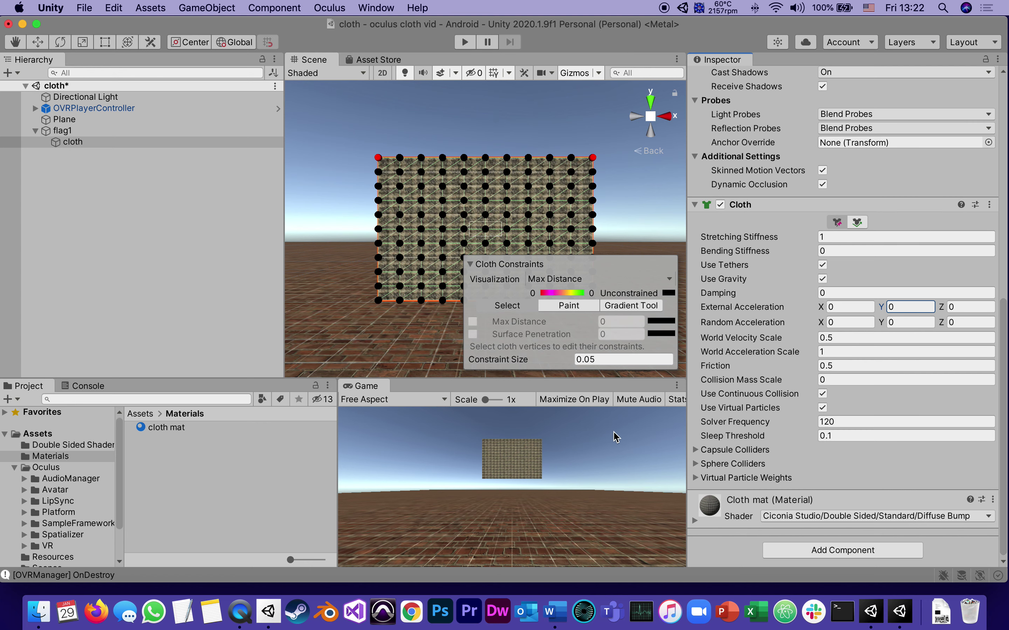
left_click(378, 158)
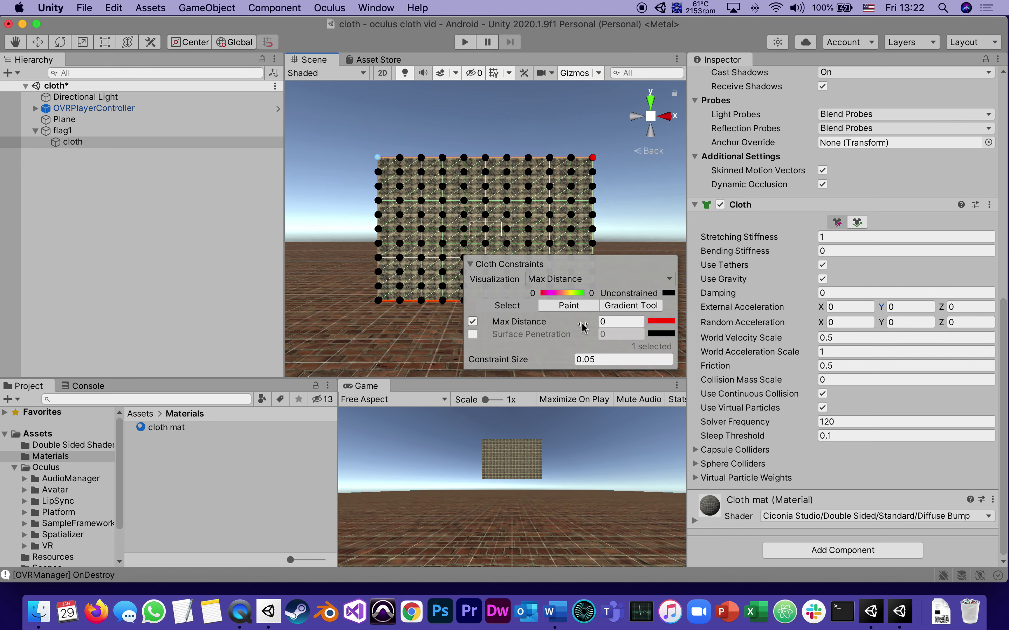
left_click(611, 321)
type("0.2")
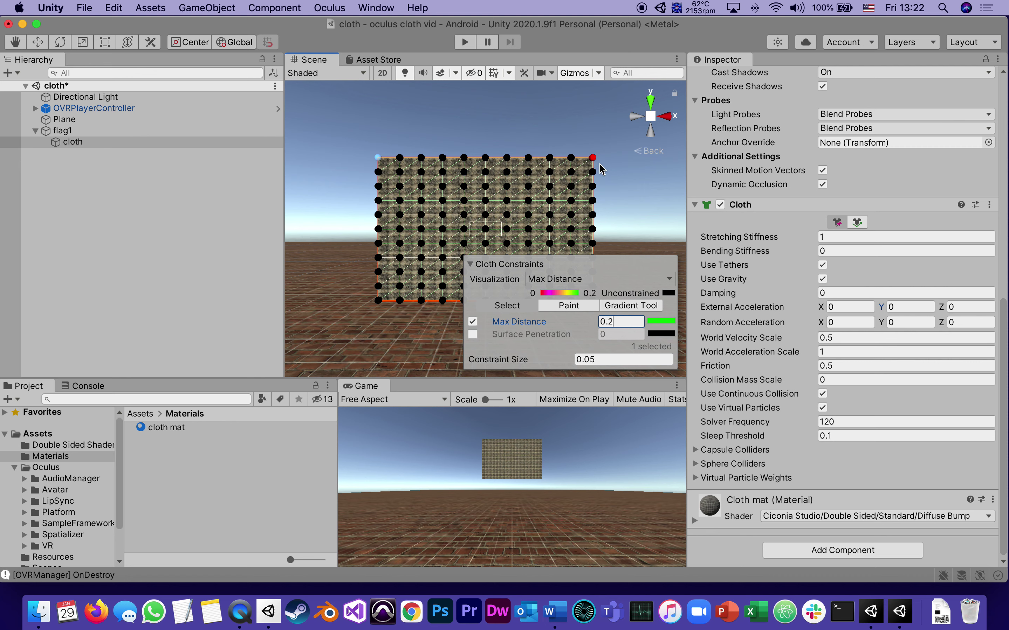
left_click(593, 158)
left_click(609, 322)
type("0.1")
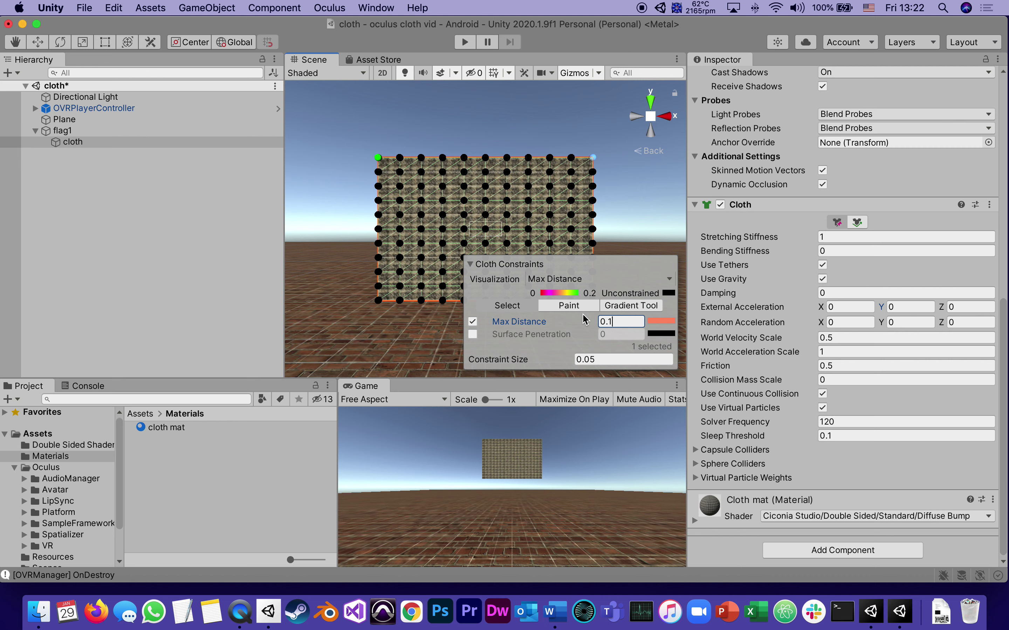
Step: Test-play the scene with the new corner constraints, then stop it
left_click(465, 44)
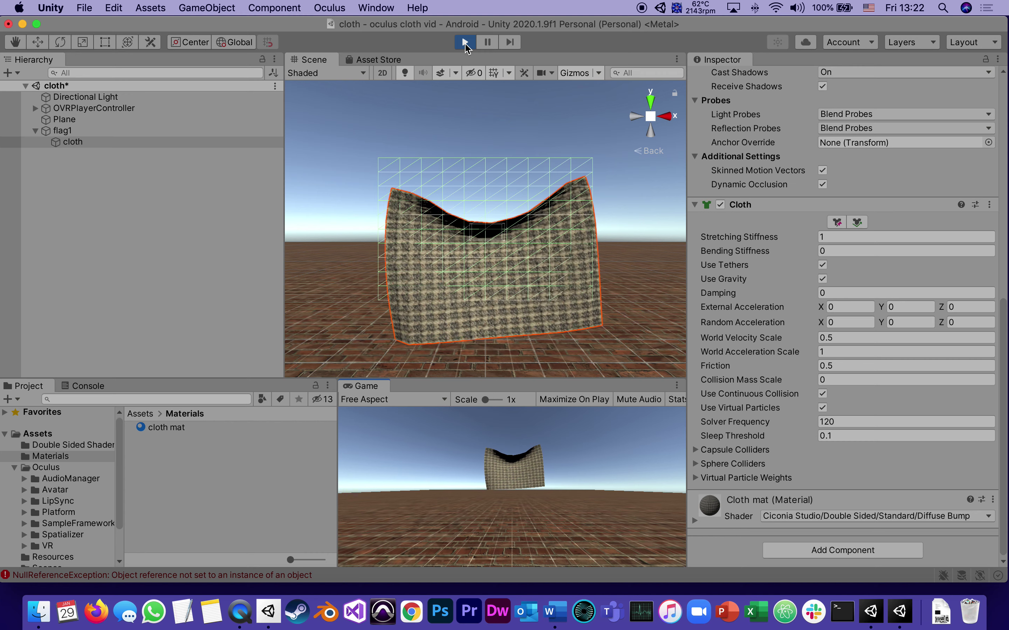
left_click(465, 42)
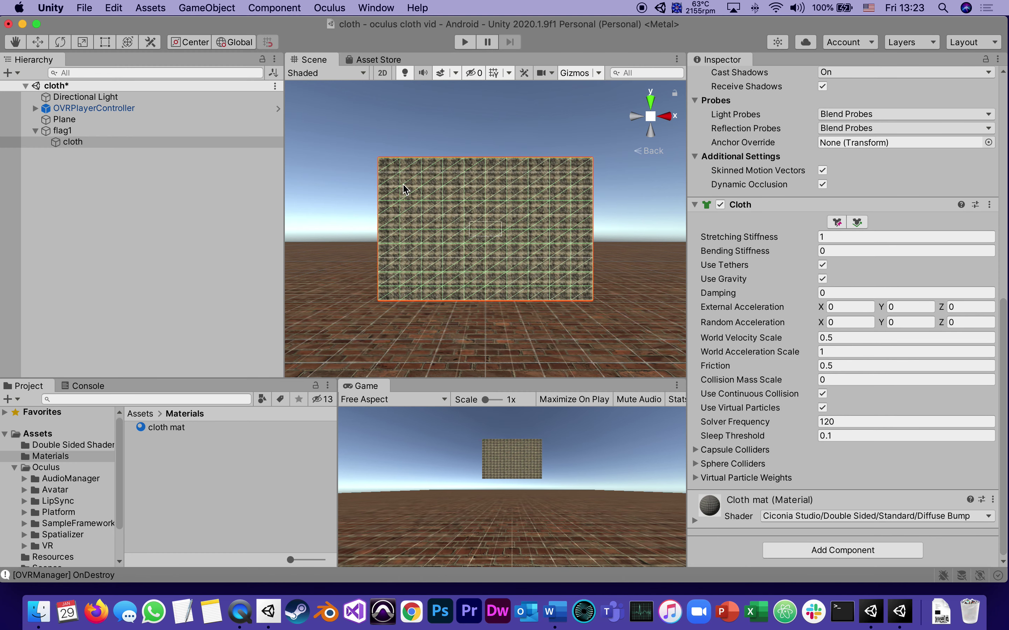
left_click(426, 186)
Step: Uncheck Max Distance on both top corner vertices to clear their constraints
left_click(836, 222)
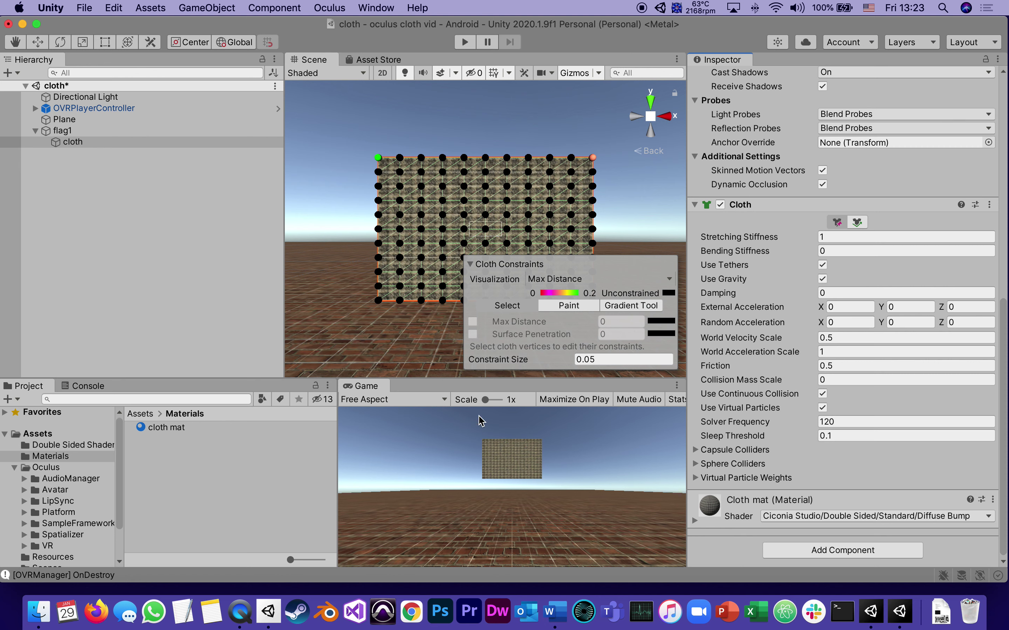
left_click(378, 158)
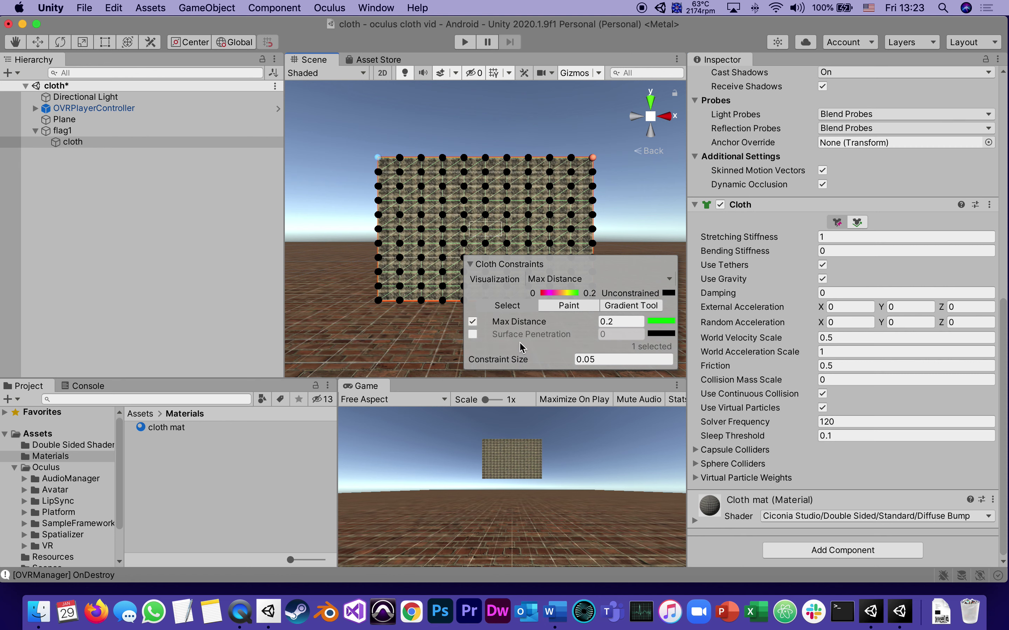
left_click(473, 322)
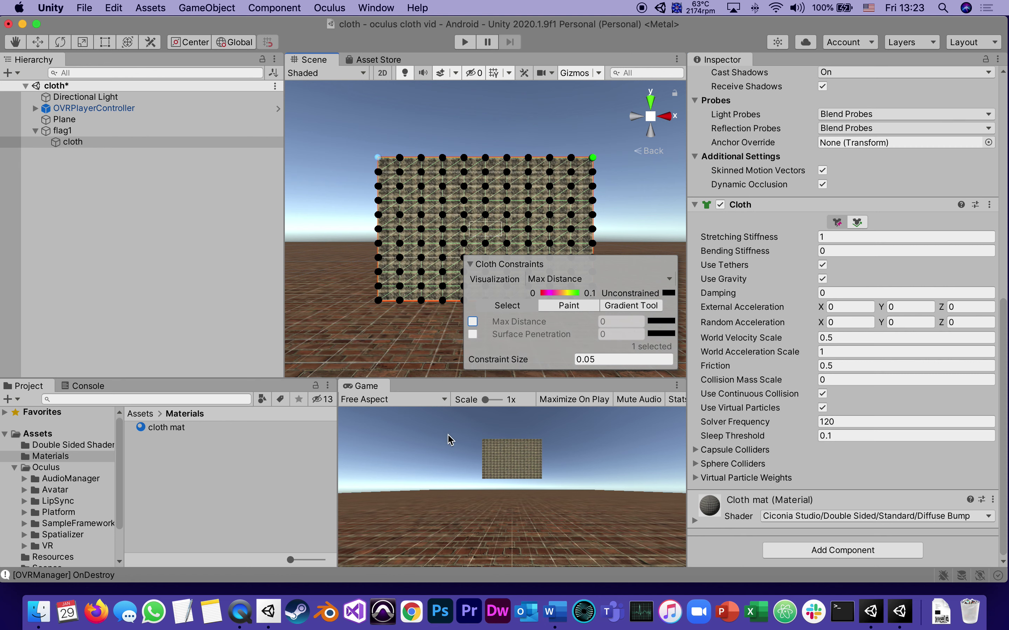
left_click(593, 158)
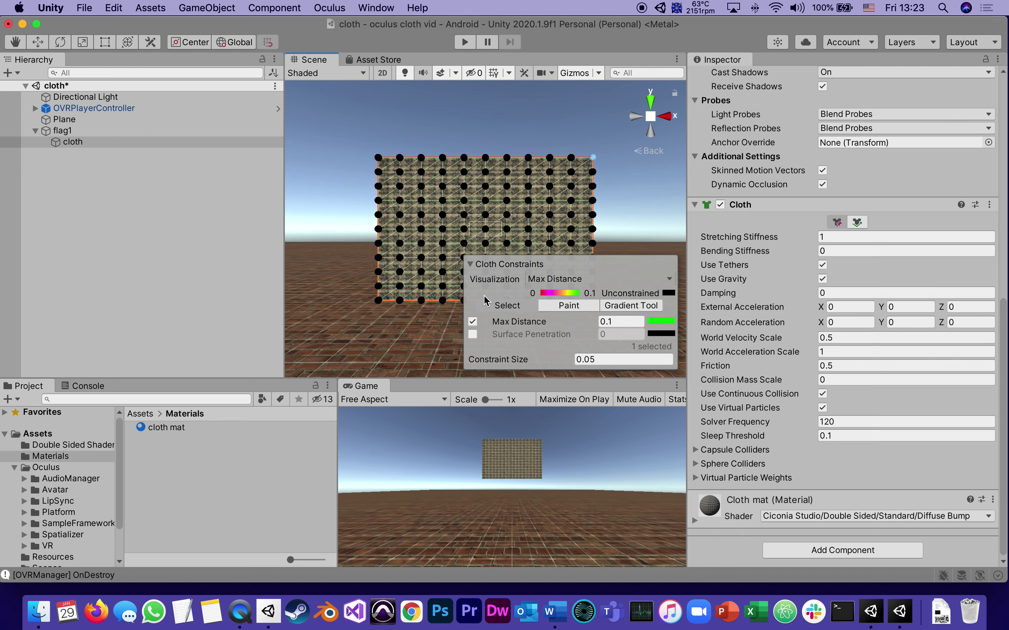
left_click(473, 322)
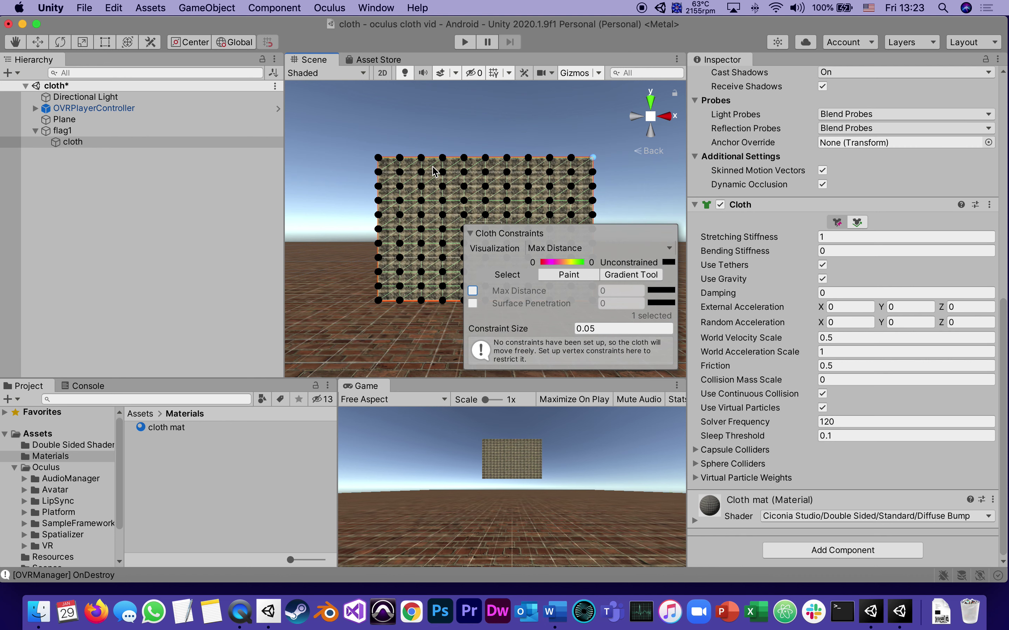
Step: Pin every left-edge vertex at Max Distance 0 and play the scene
left_click(378, 159)
left_click(378, 173, "shift")
left_click(378, 200, "shift")
left_click(378, 215, "shift")
left_click(378, 229, "shift")
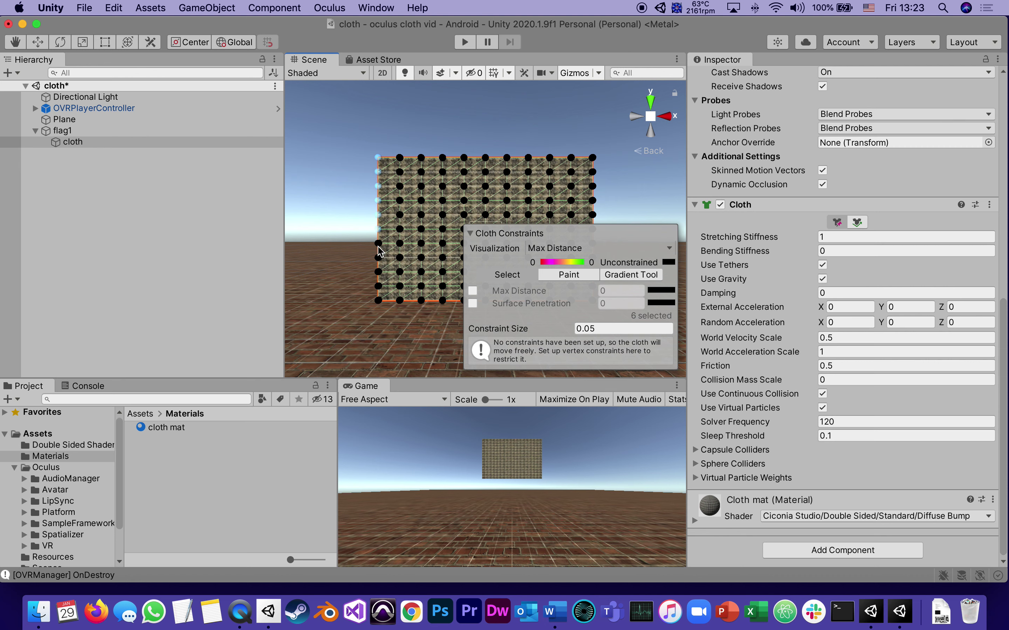
left_click(378, 243, "shift")
left_click(378, 257, "shift")
left_click(378, 271, "shift")
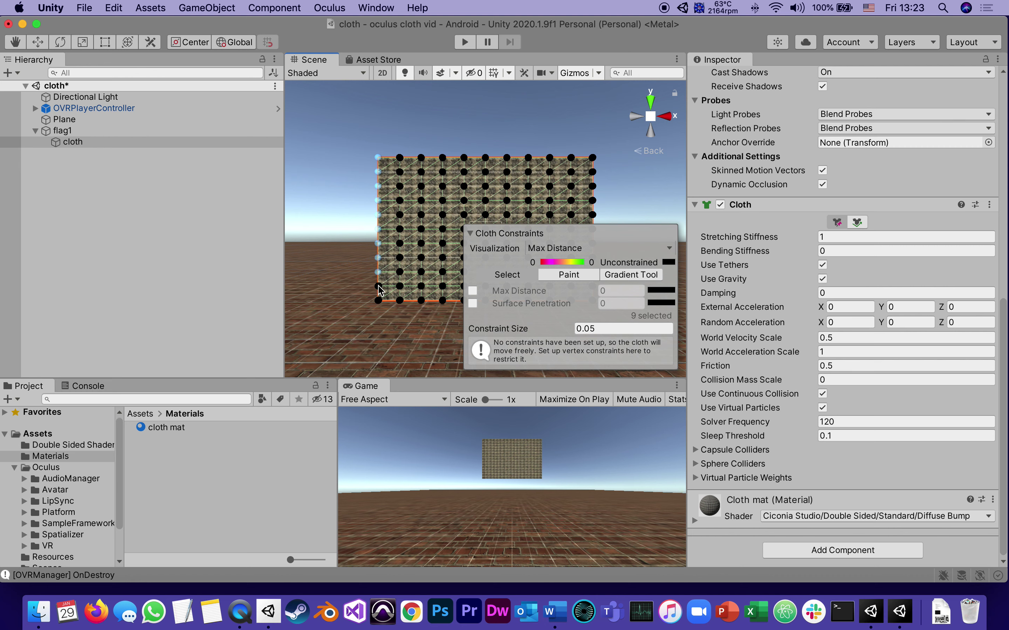
left_click(378, 286, "shift")
left_click(472, 292)
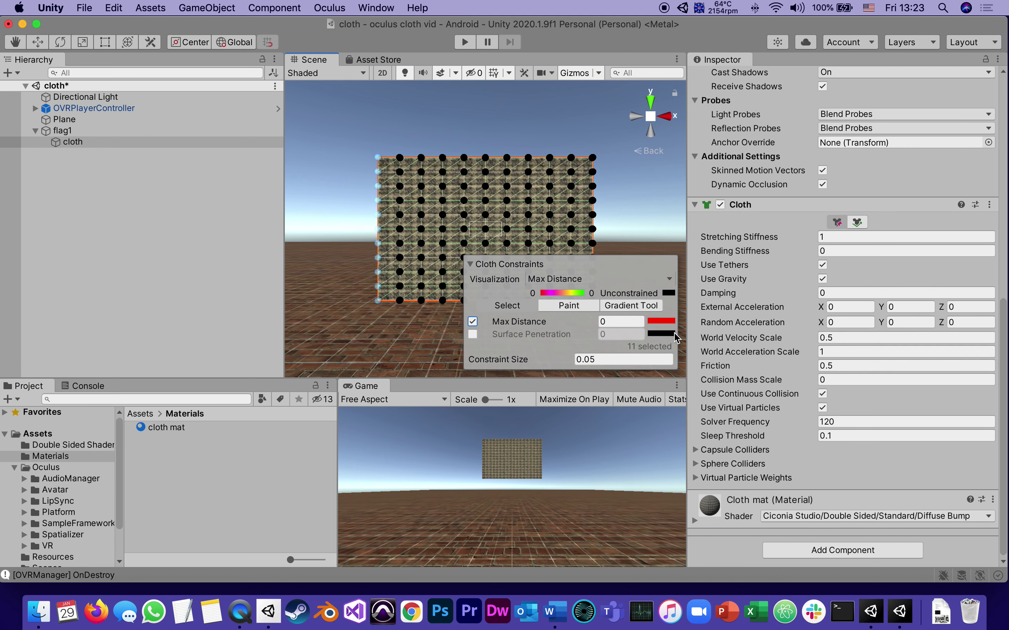
left_click(465, 43)
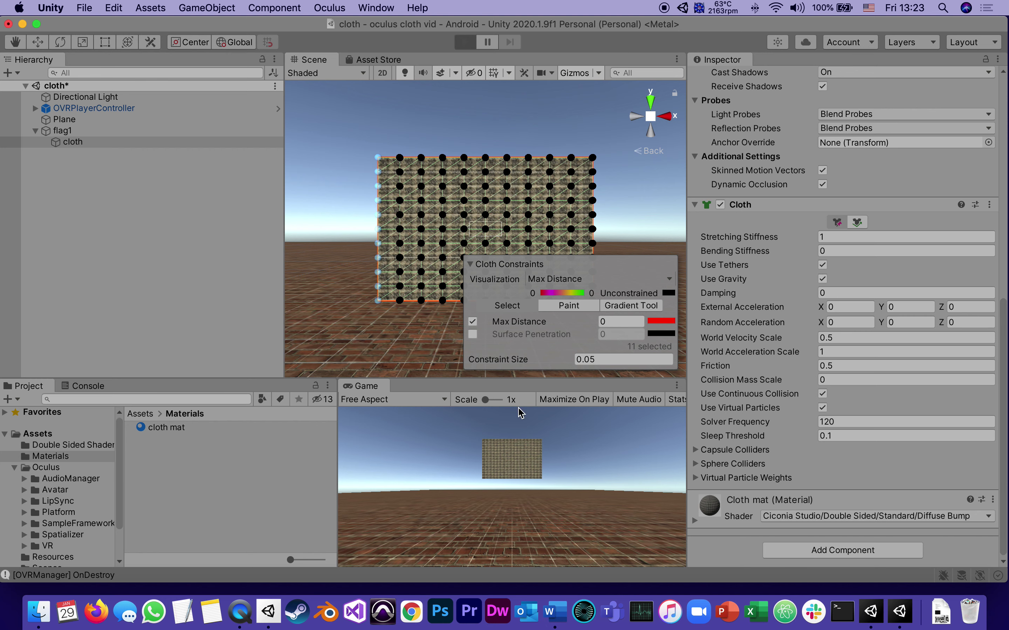
left_click(560, 620)
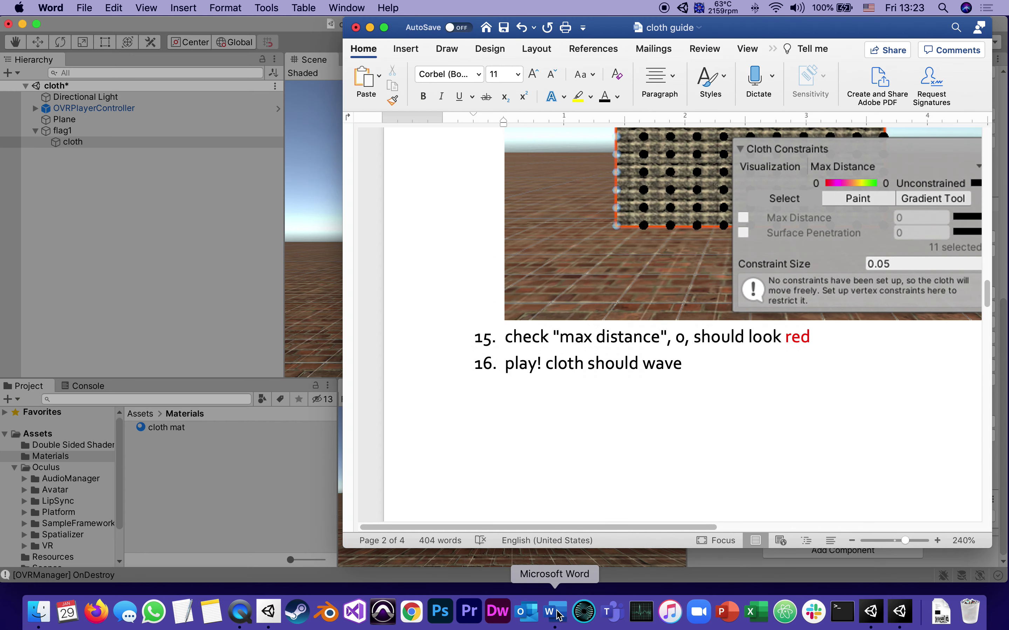
Step: Scroll the Word guide to steps 15–16 and select them, then return to Unity
left_click(644, 363)
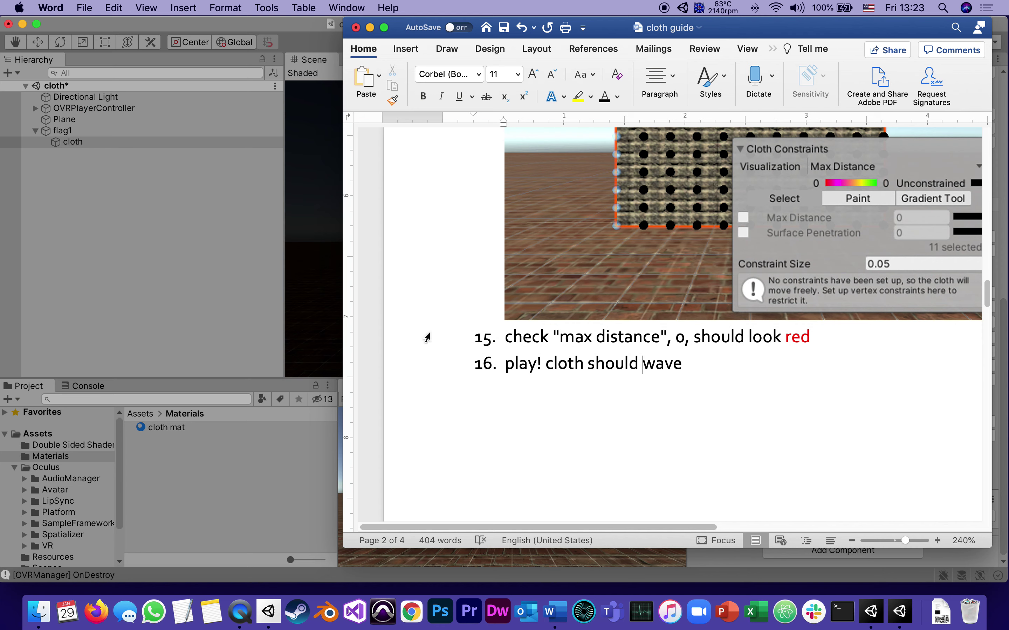
scroll(645, 387, "down", 2)
scroll(645, 387, "down", 4)
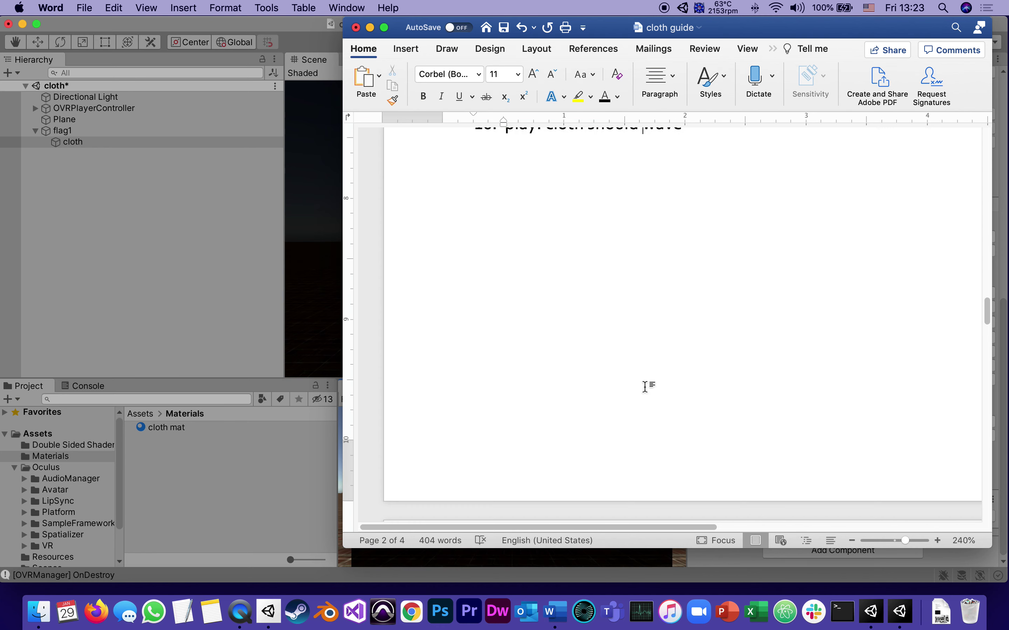
scroll(645, 386, "up", 2)
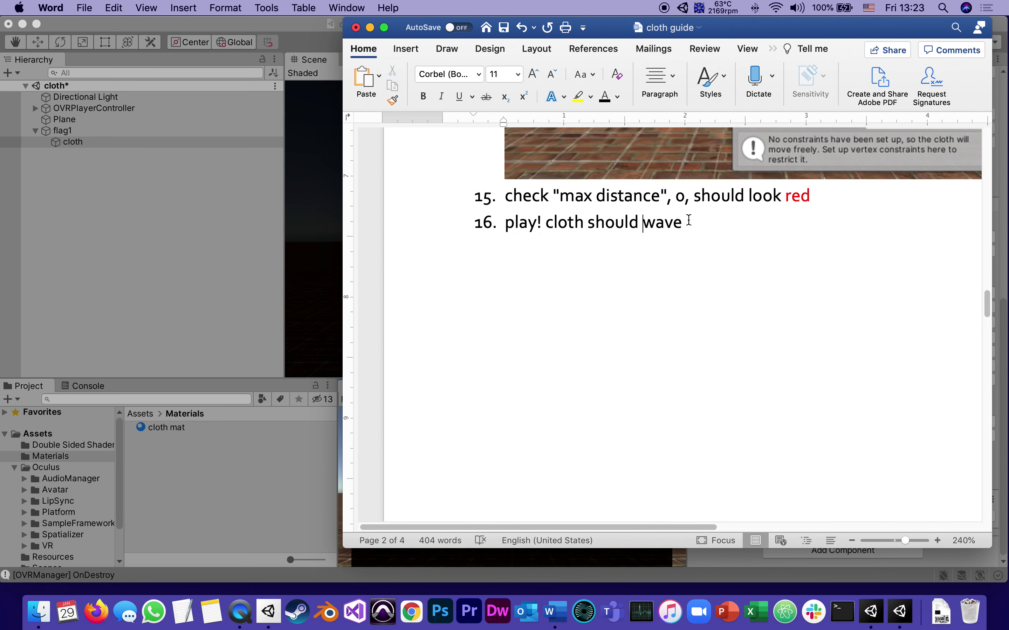
left_click_drag(587, 224, 461, 203)
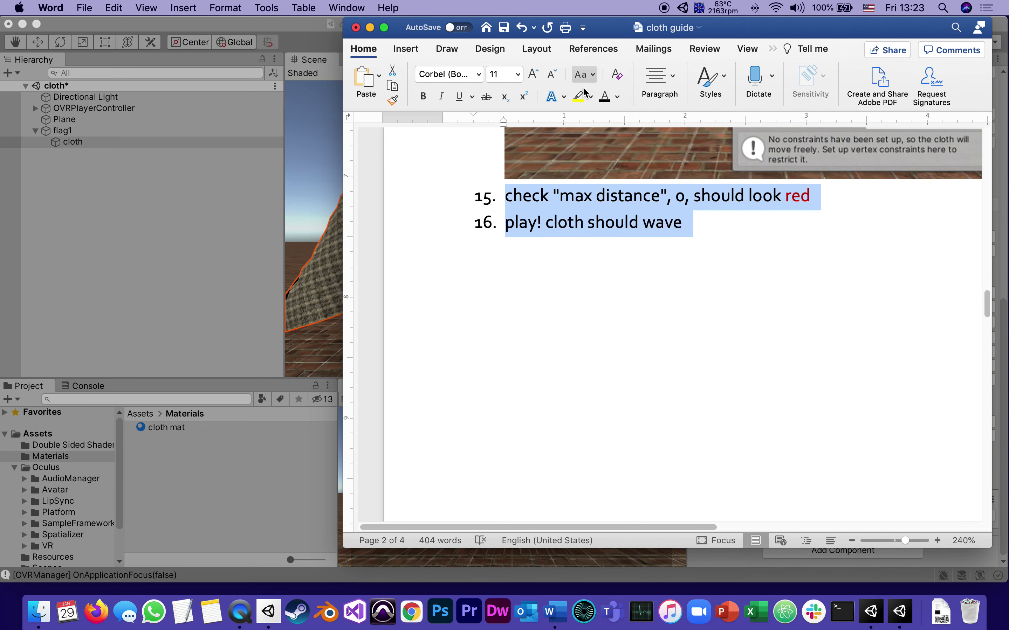
key("Left")
left_click(126, 210)
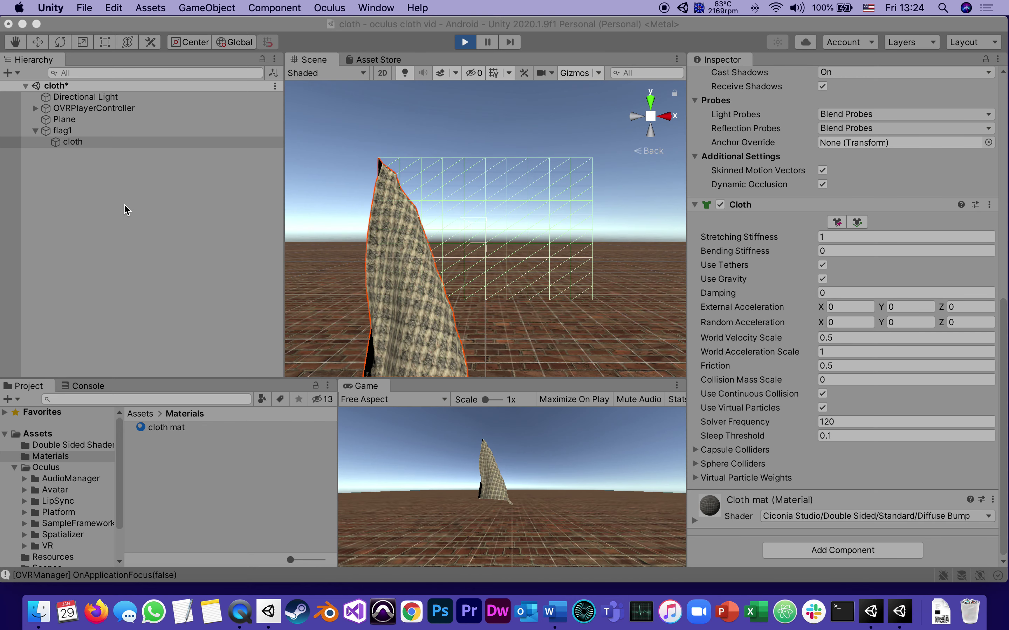
Step: Clear the selection and stop Play mode so the flag resets flat
left_click(462, 328)
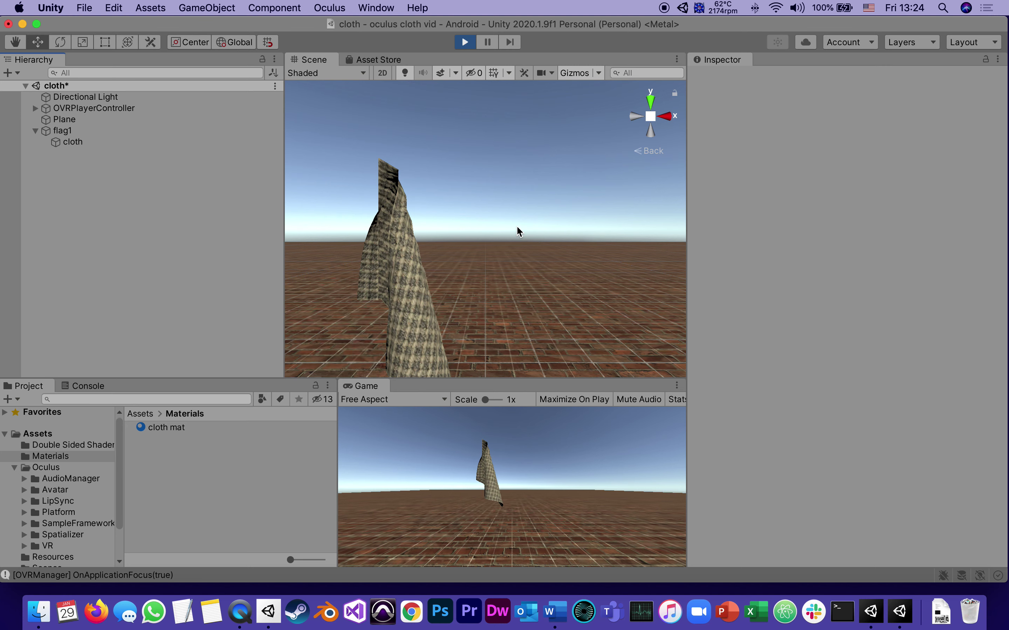
left_click(466, 42)
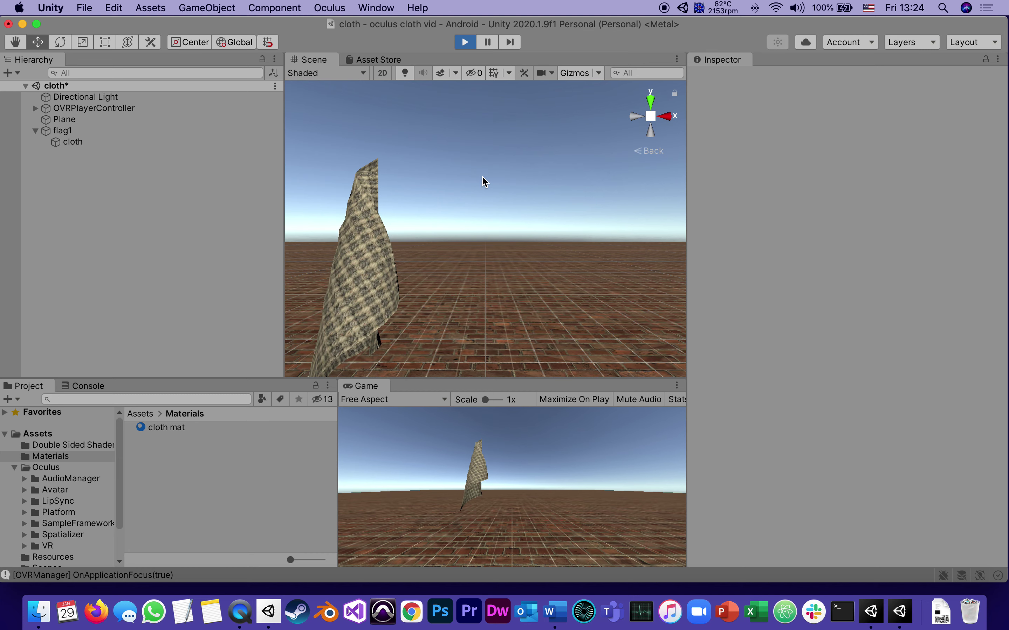
Step: Scroll the Word guide to step 17's acceleration values (7, 3, 3), then return to Unity
left_click(556, 612)
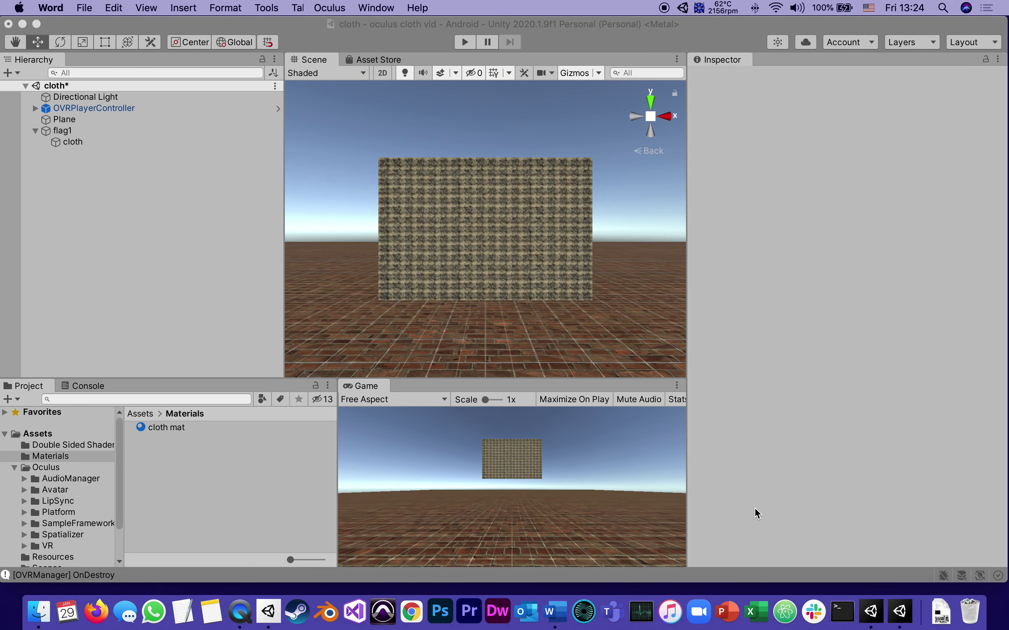
scroll(683, 331, "down", 10)
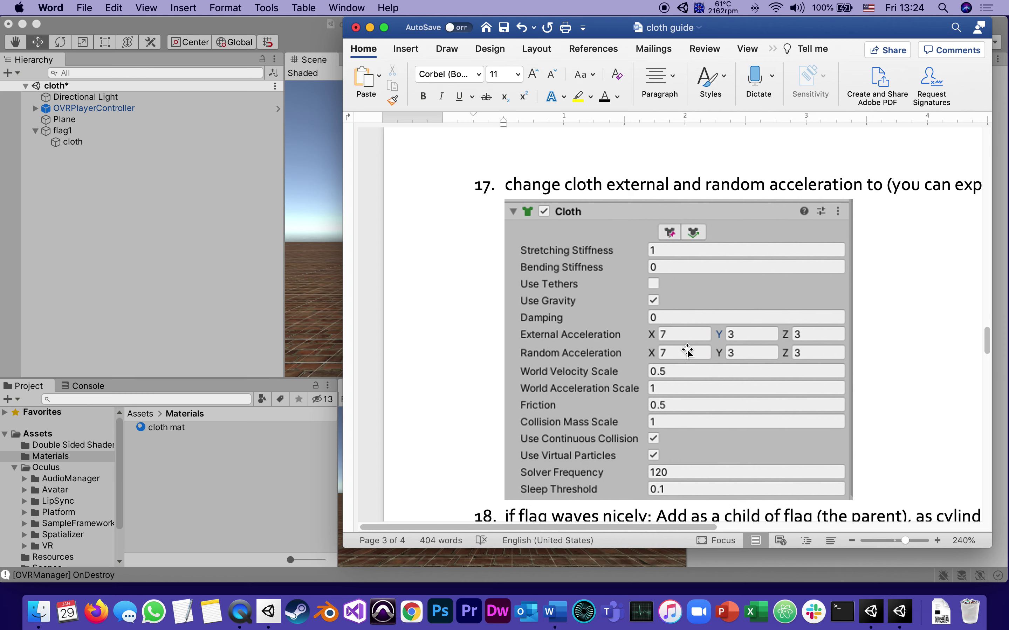
left_click(215, 219)
Step: Select the cloth and set its External Acceleration to X 7, Y 3, Z 3
left_click(66, 141)
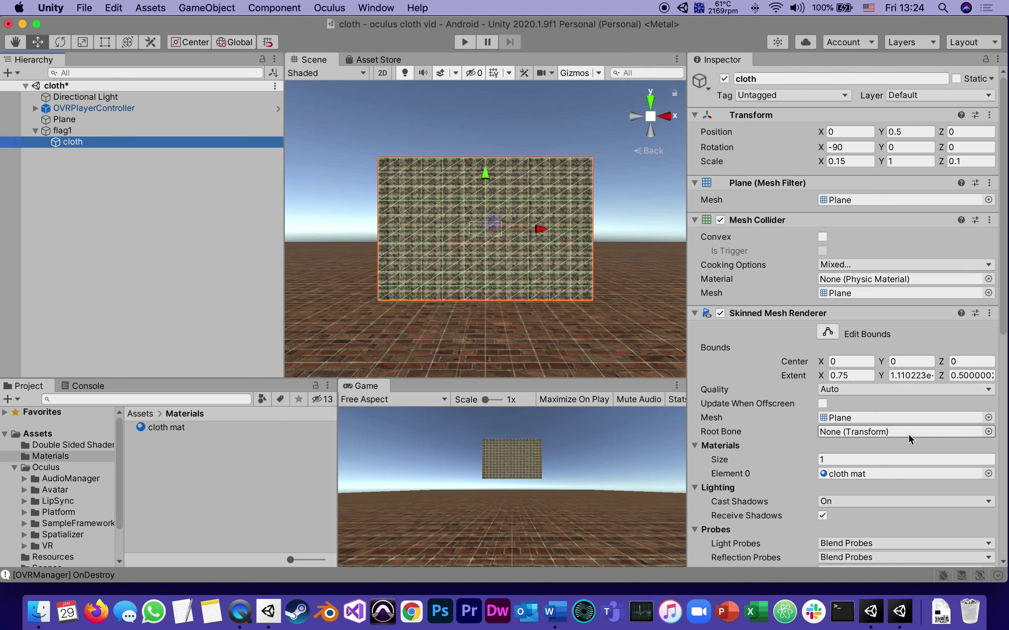
scroll(813, 336, "down", 3)
scroll(811, 342, "down", 10)
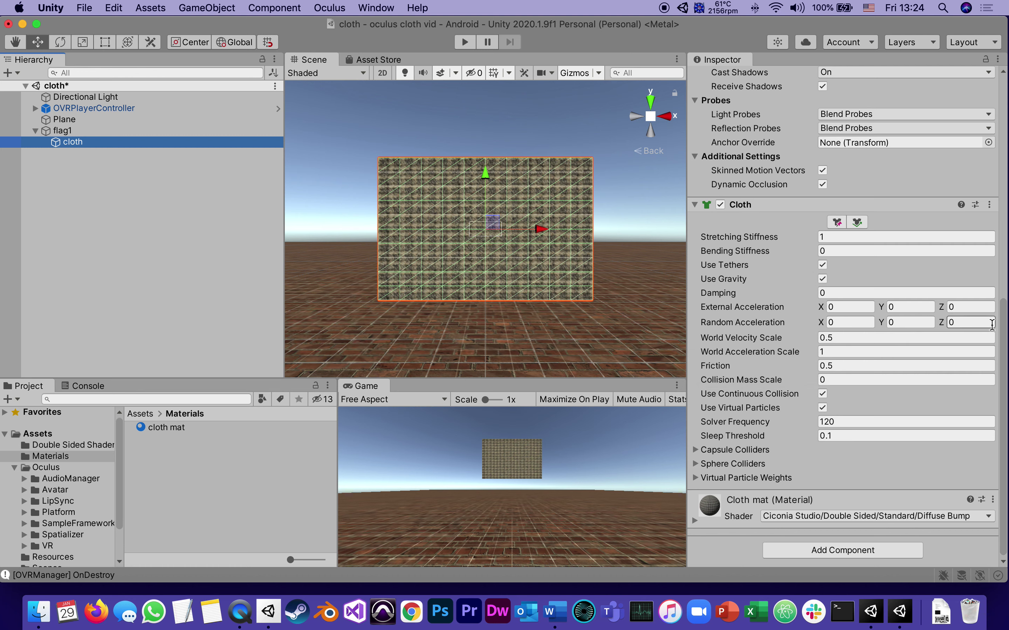
left_click(838, 307)
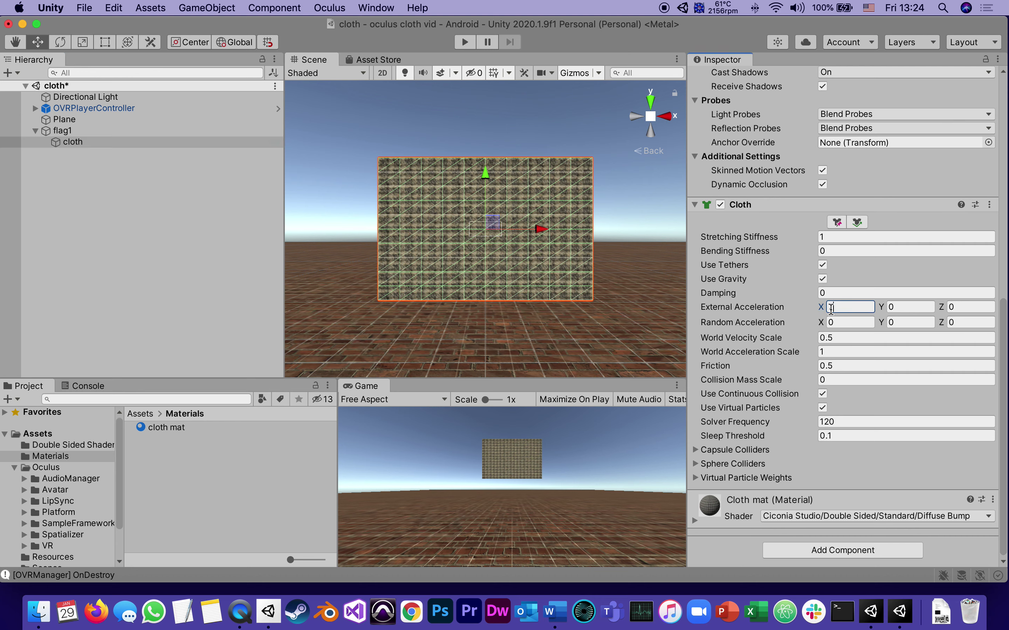
type("7")
left_click(889, 307)
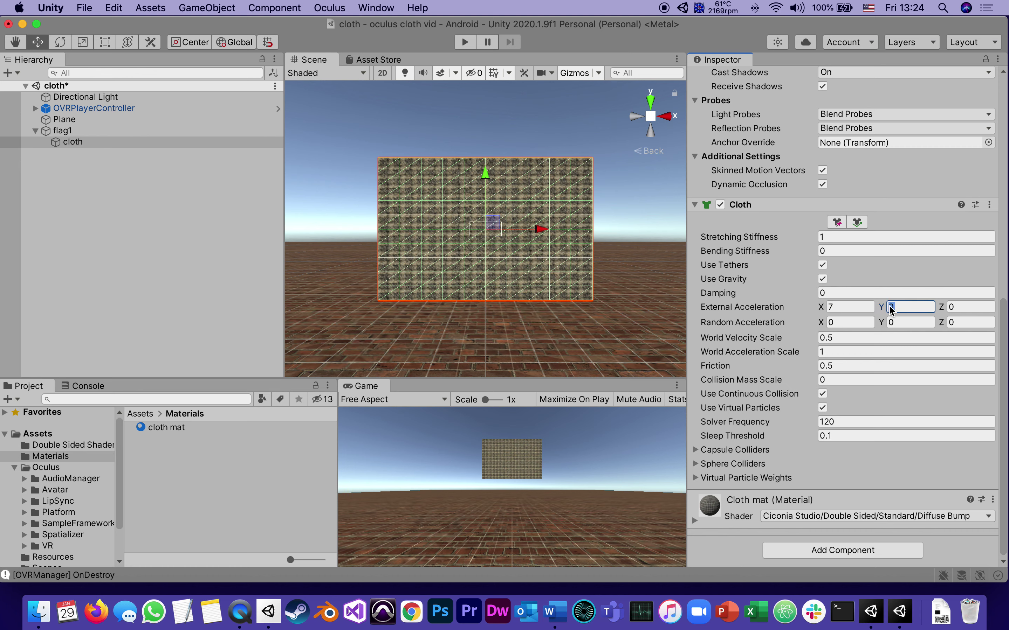
type("3")
left_click(948, 307)
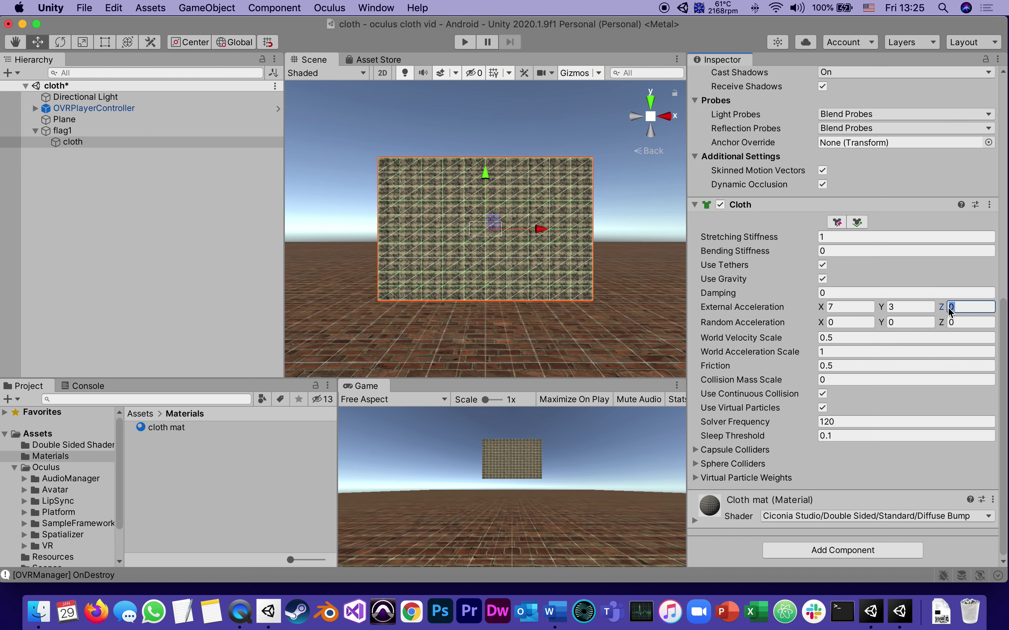
type("3")
Step: Set Random Acceleration to X 7, Y 3, Z 3 and play the scene
left_click(831, 326)
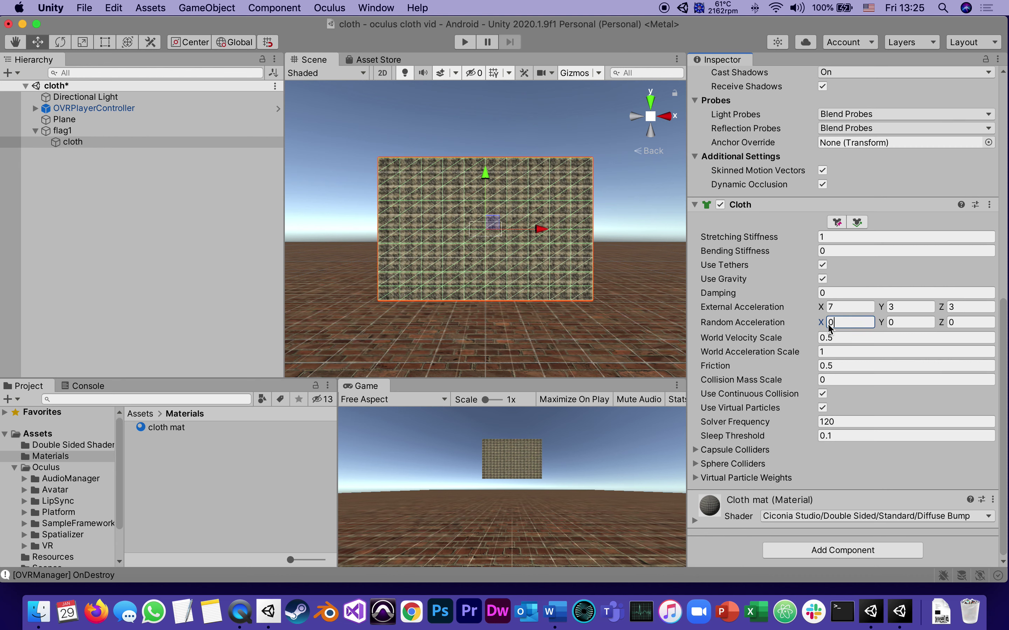
type("7")
left_click(879, 324)
type("3")
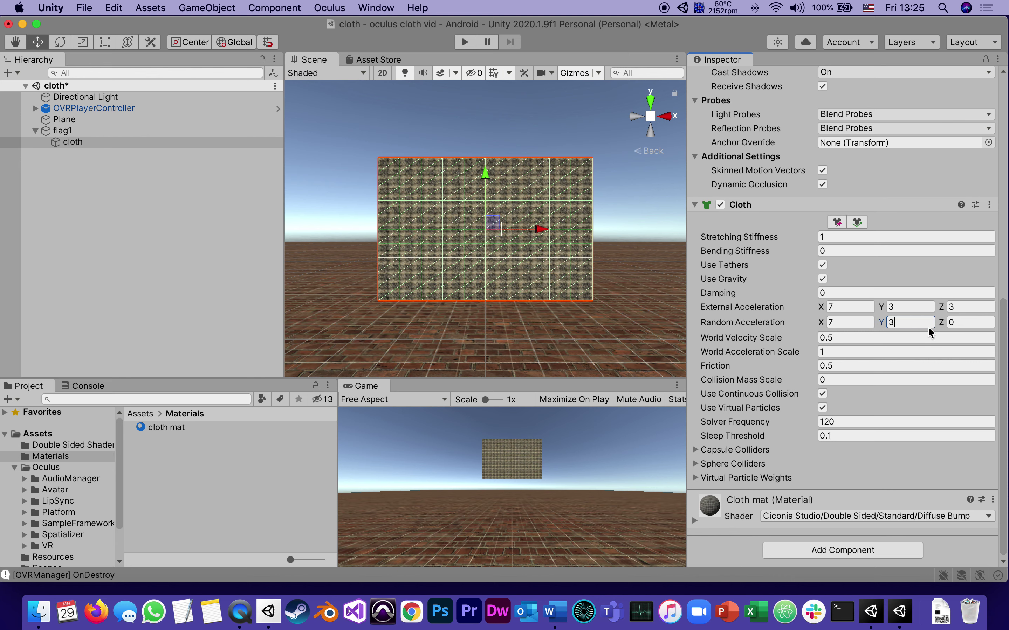
left_click(954, 322)
type("3")
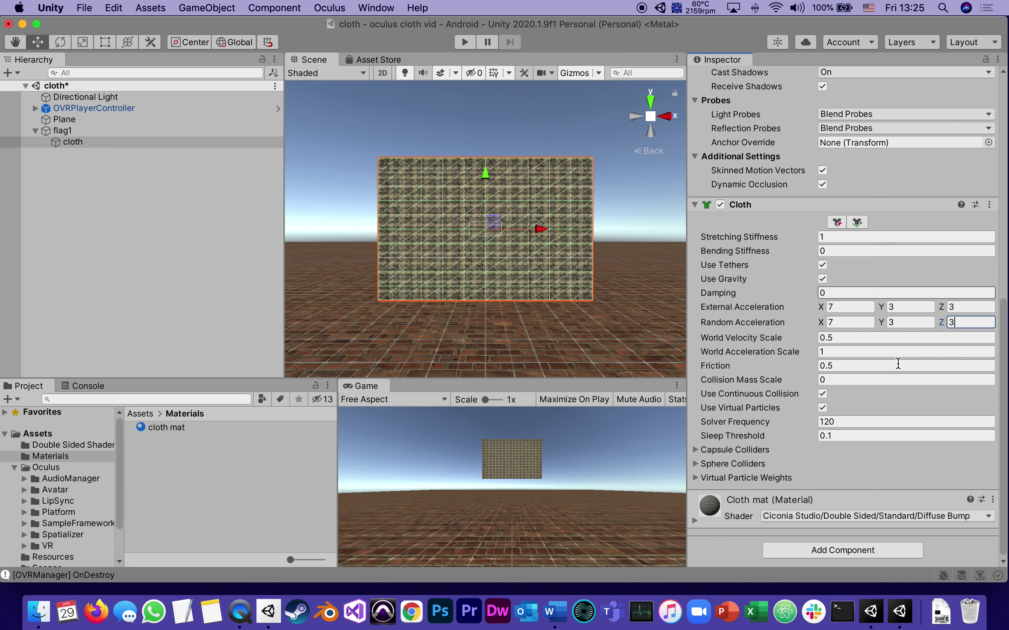
left_click(463, 43)
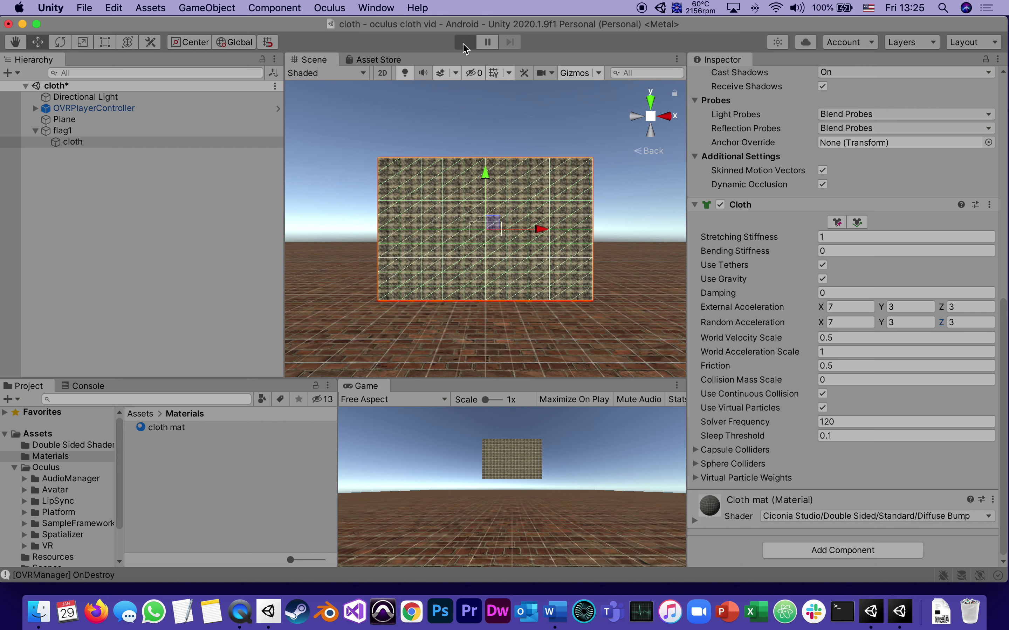
left_click(464, 42)
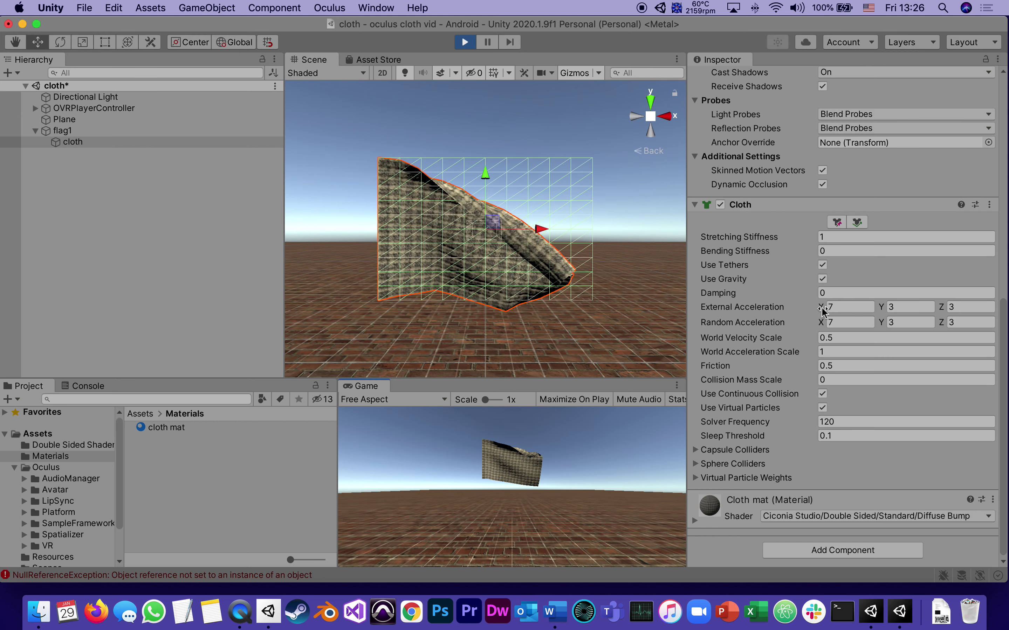
Step: Scrub External Acceleration X up to 12.19, Y down to 1.71, and Random Acceleration Y to 2.59
left_click_drag(821, 310, 829, 212)
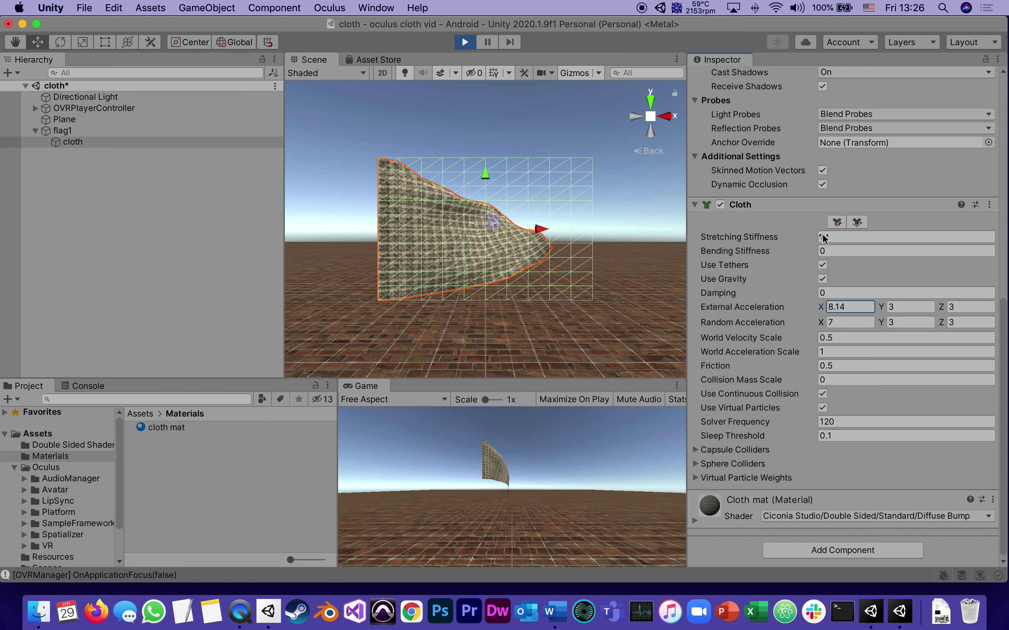
left_click_drag(825, 164, 837, 303)
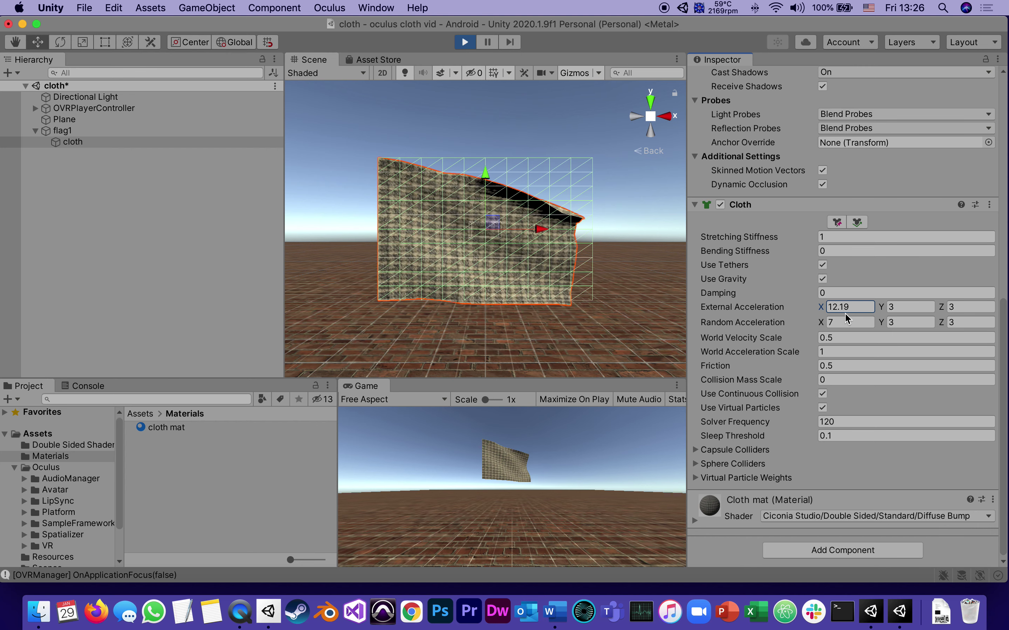
left_click_drag(883, 309, 884, 327)
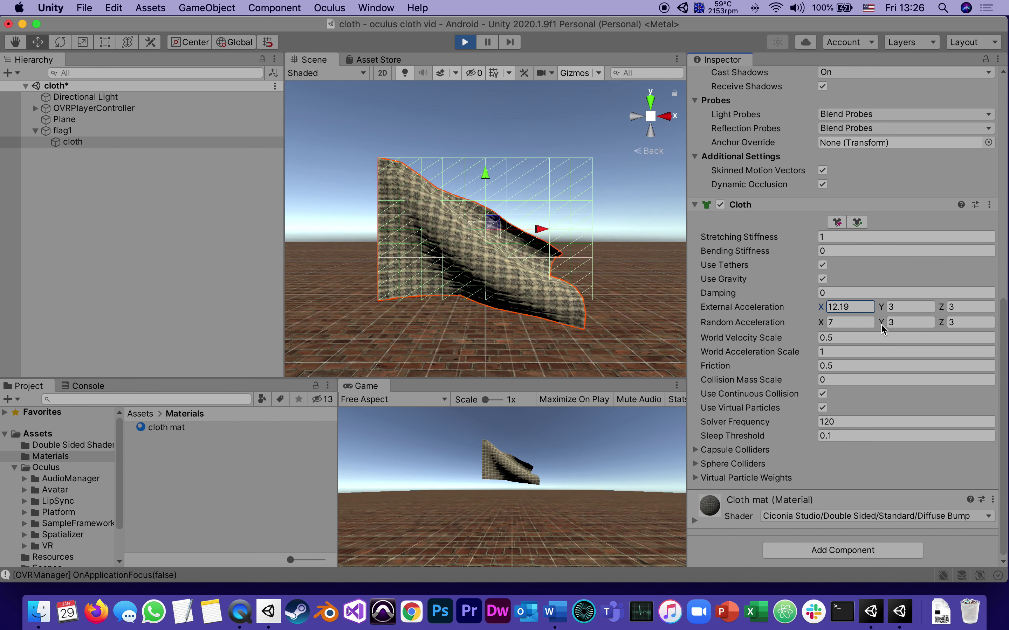
left_click(882, 326)
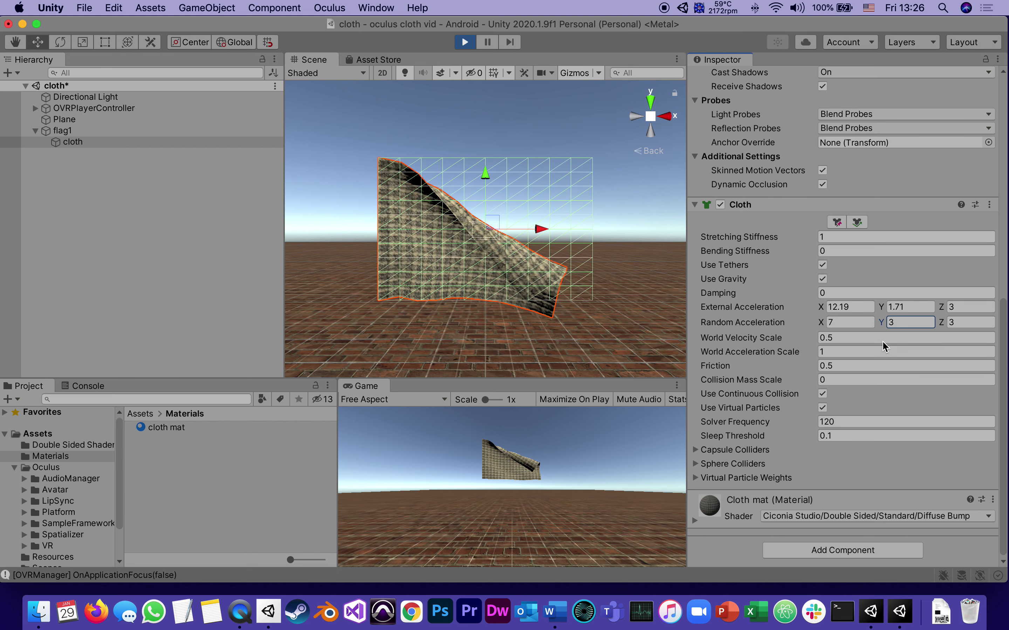
left_click_drag(882, 342, 879, 445)
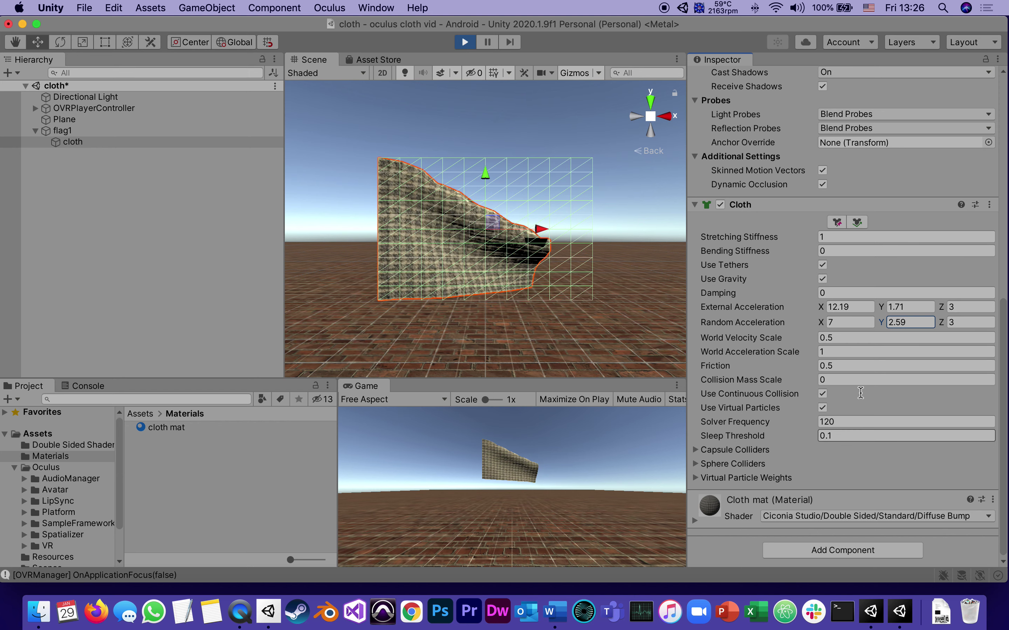
Step: Turn off the cloth's gravity and set External Acceleration Y to 0
left_click(823, 279)
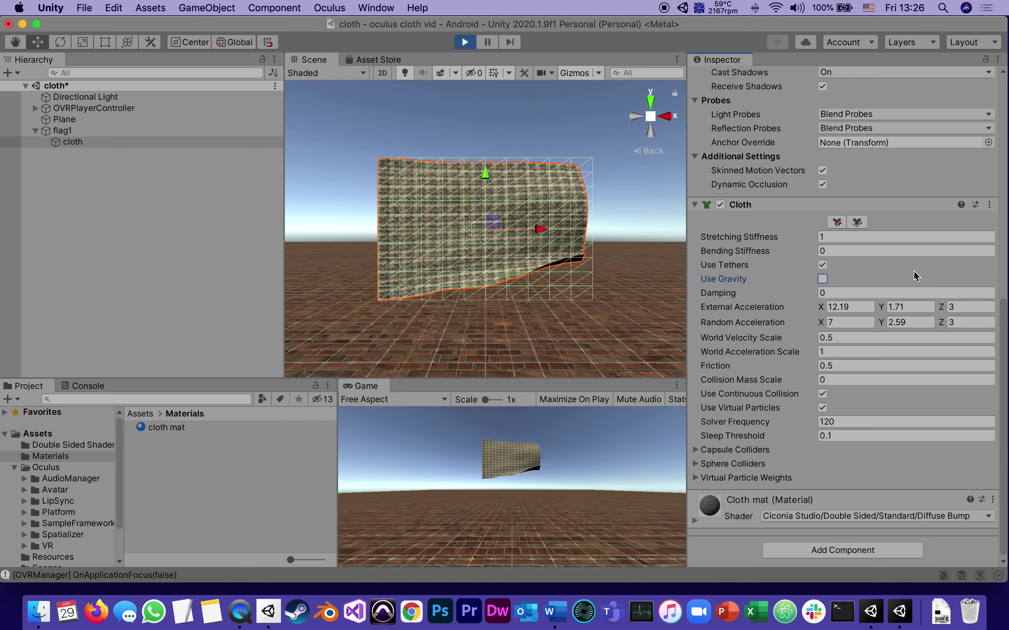
left_click(887, 307)
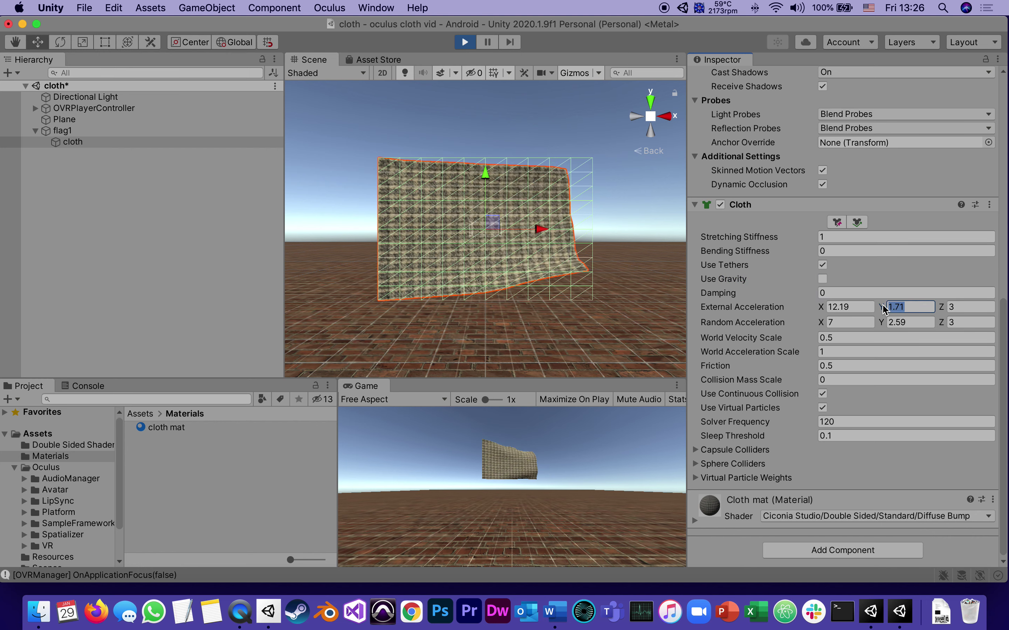
type("0")
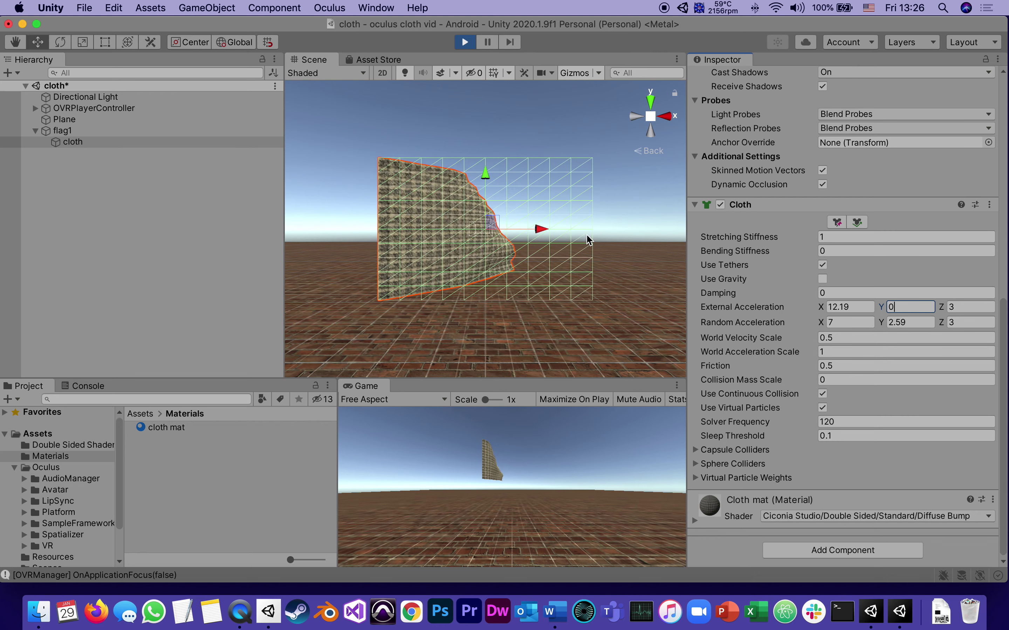
Step: Copy the Cloth component's tuned settings, exit Play mode, and edit External Acceleration X
left_click(989, 205)
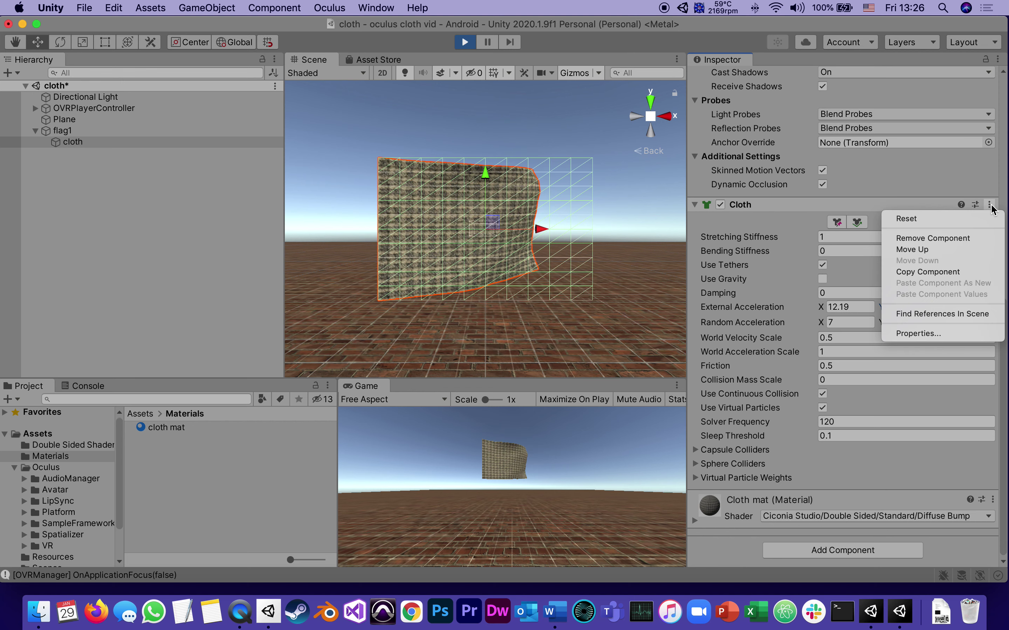
left_click(927, 272)
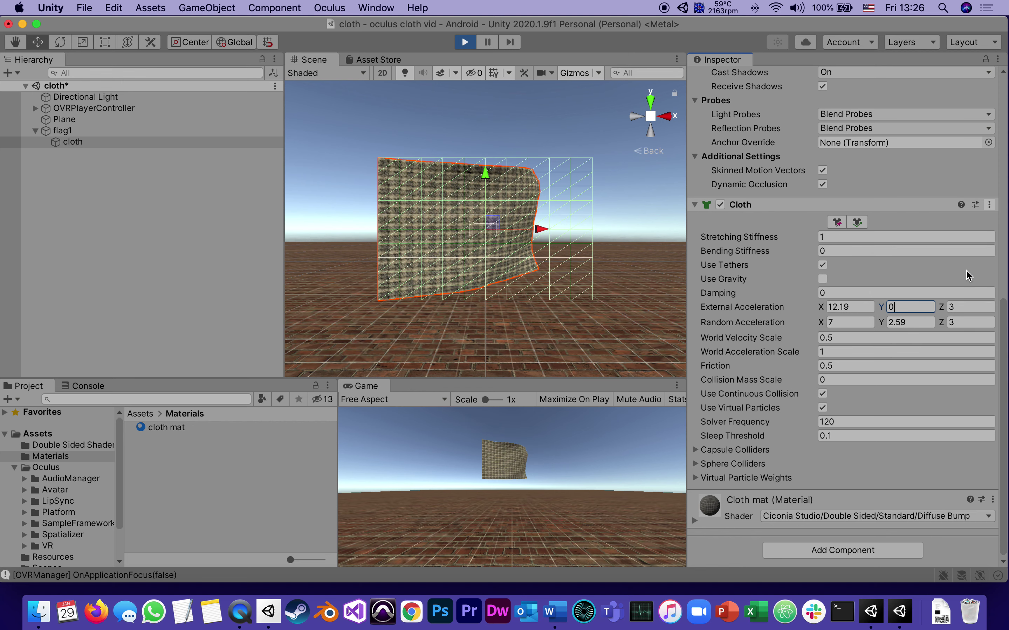
left_click(465, 42)
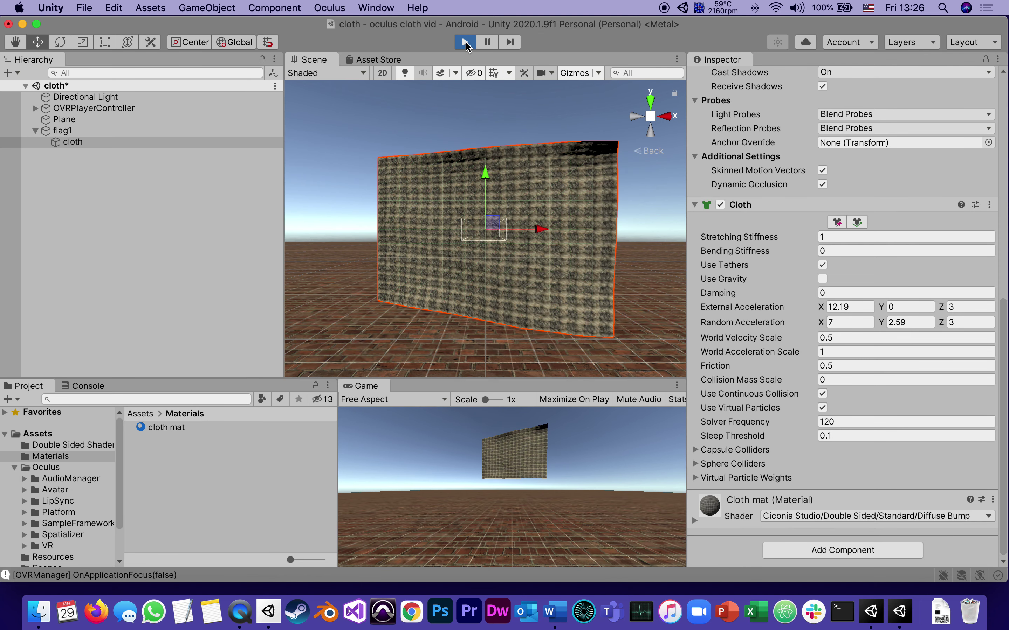
left_click(990, 204)
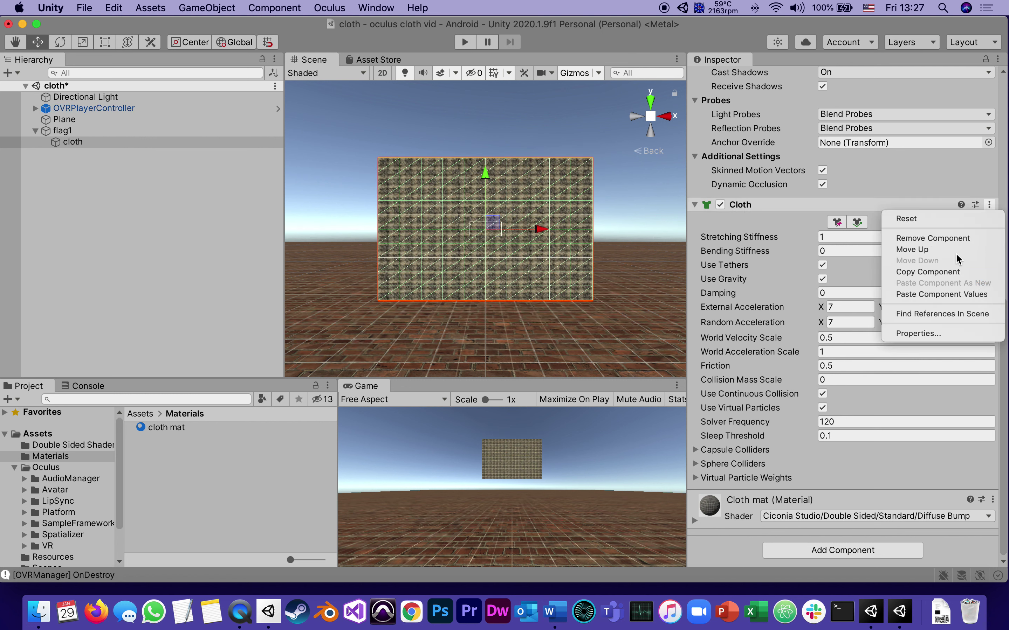
left_click(935, 181)
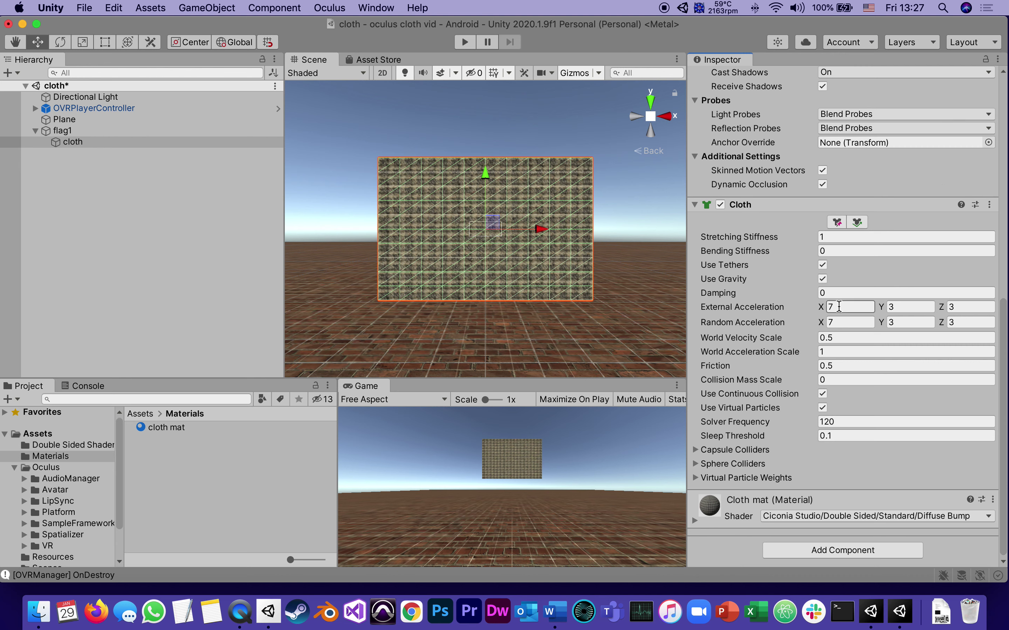
left_click(831, 306)
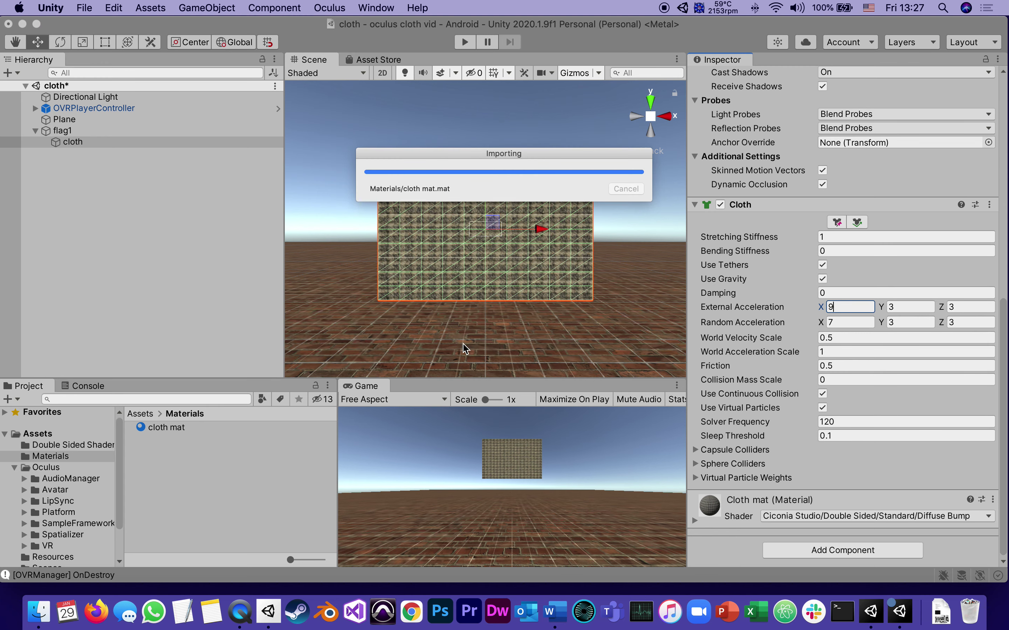
left_click(554, 620)
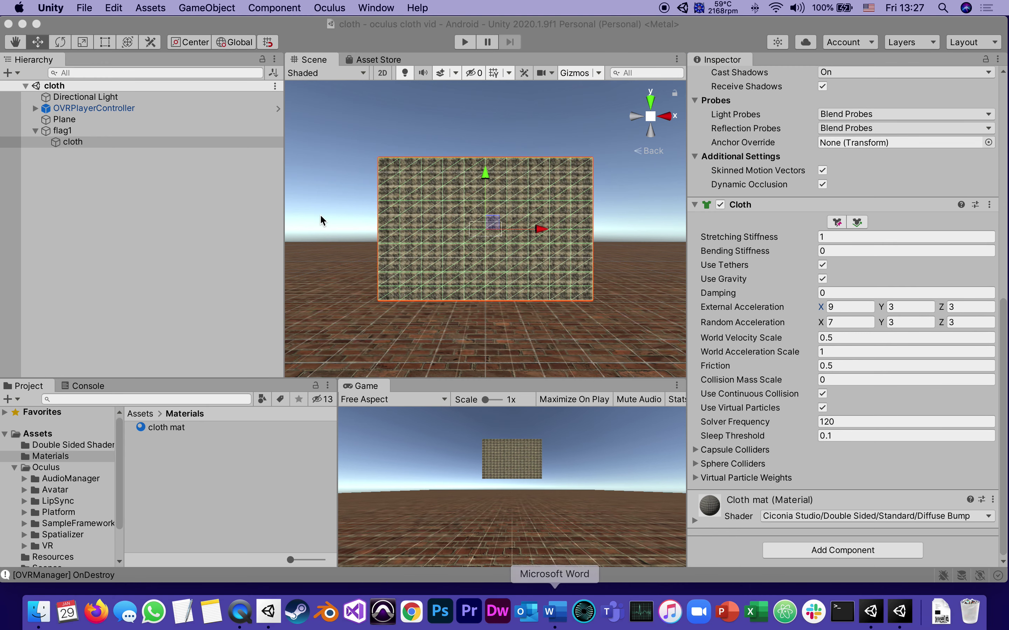
Step: Scroll the cloth guide down to step 18 and shift its window right
scroll(801, 367, "down", 3)
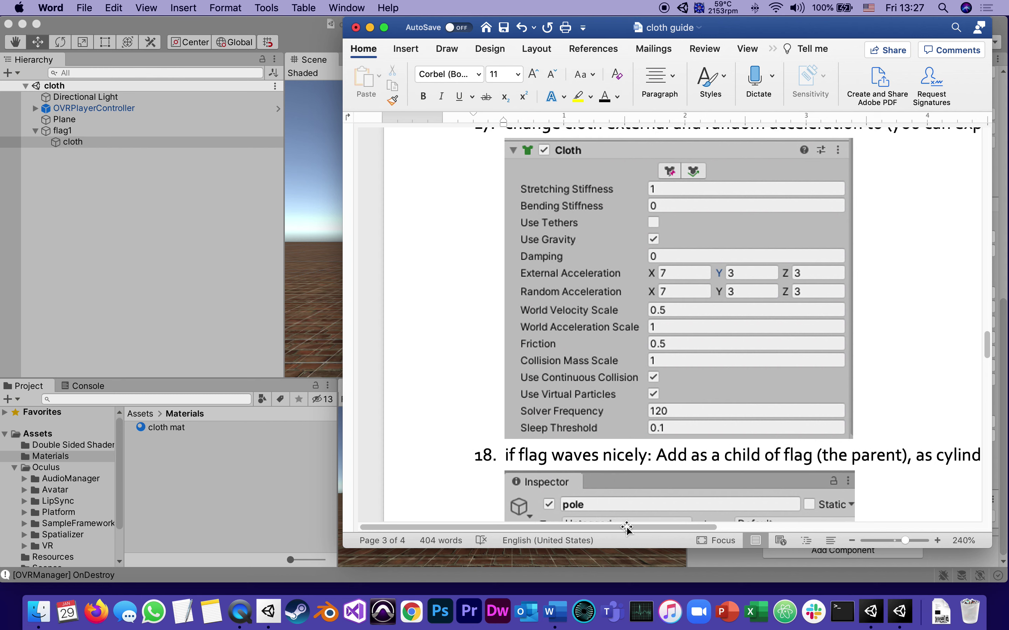
left_click_drag(627, 528, 697, 529)
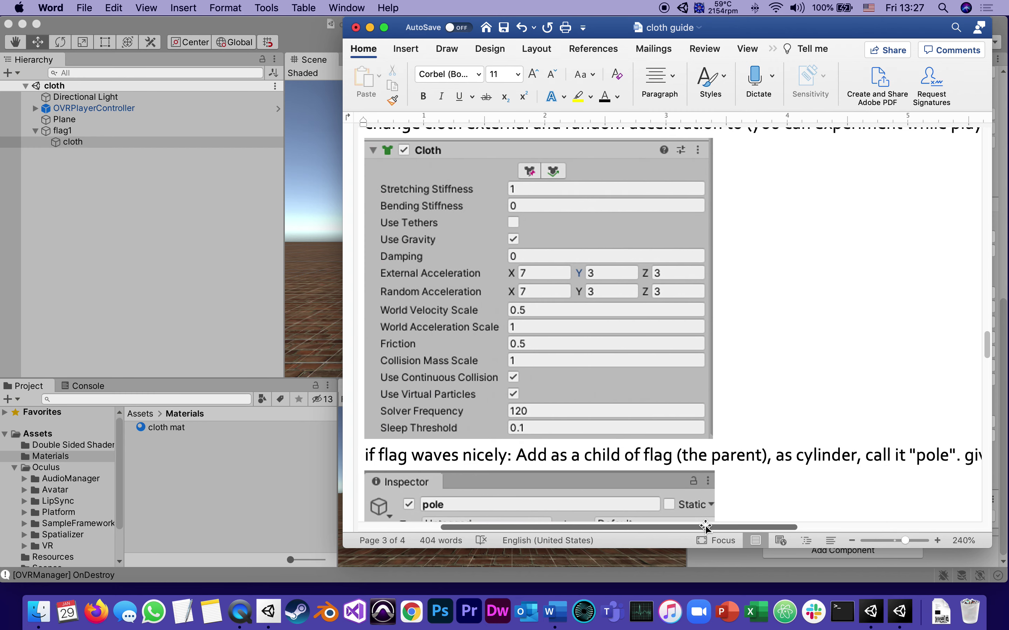
scroll(734, 460, "down", 6)
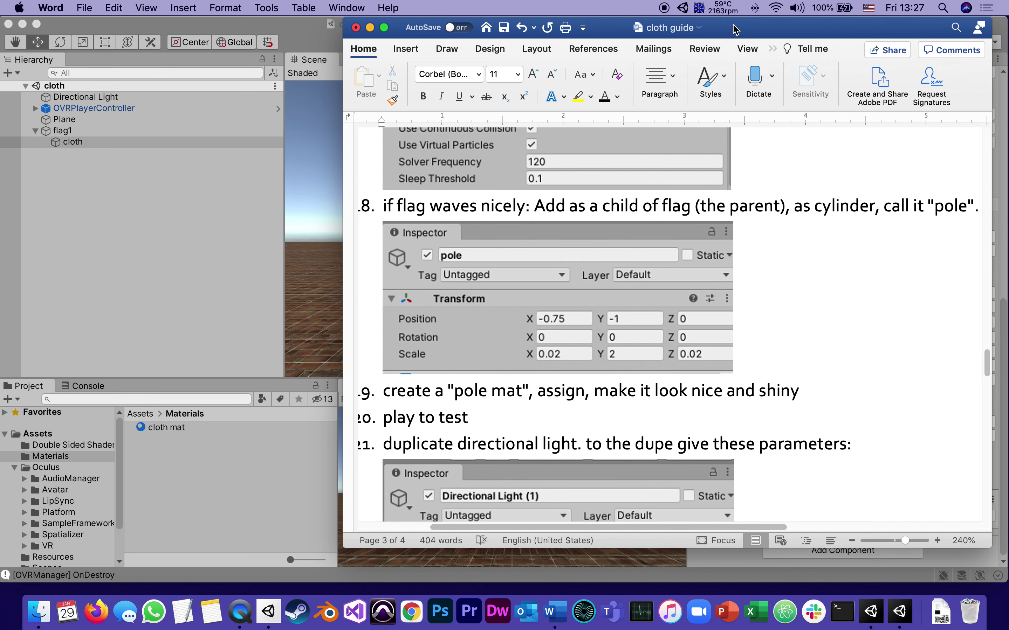
left_click_drag(745, 29, 1005, 33)
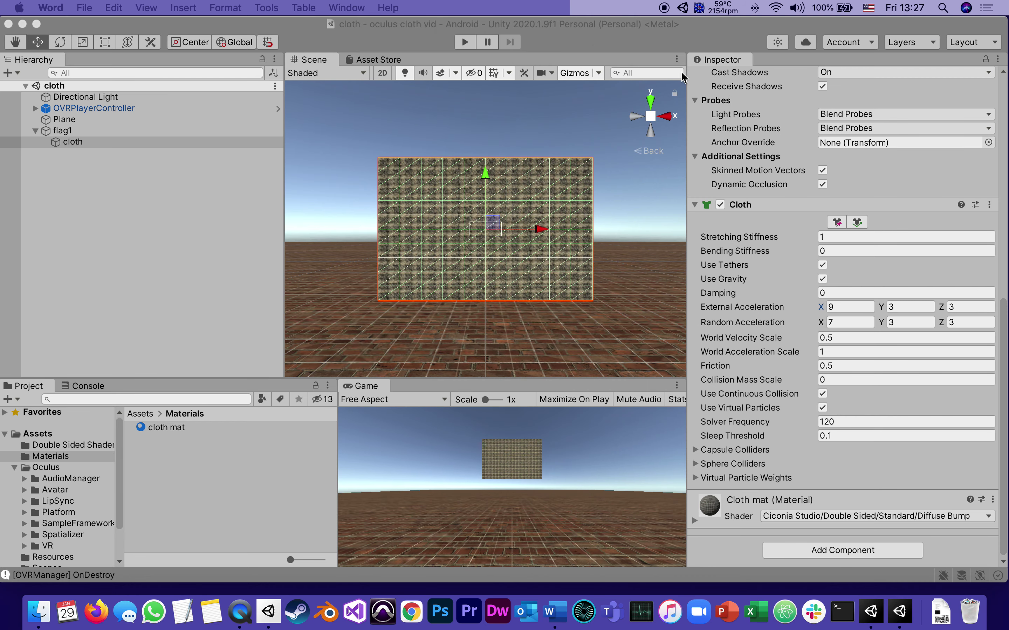
left_click(951, 201)
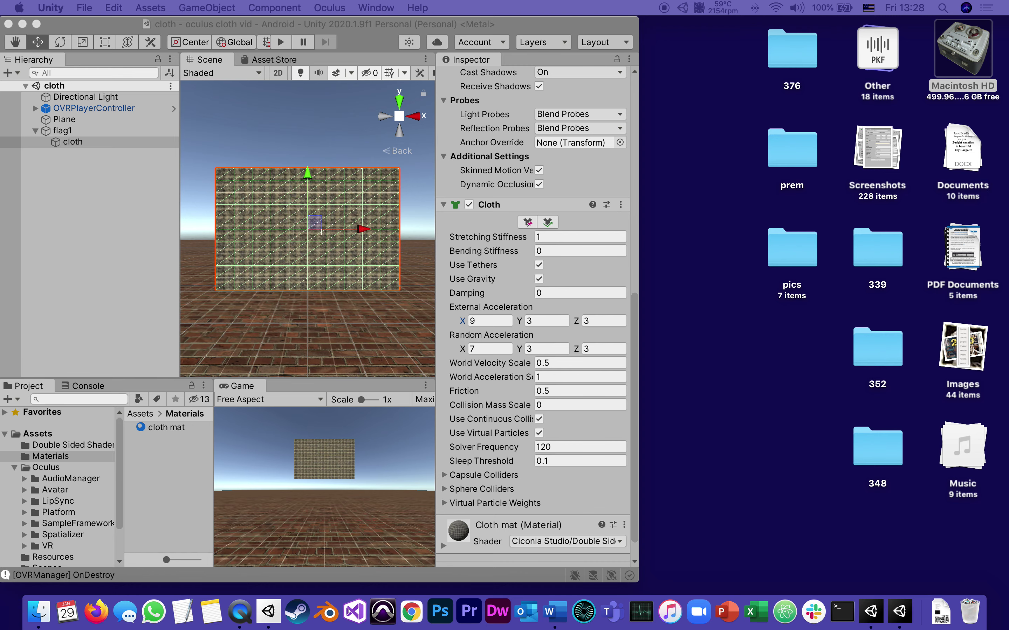
Step: Narrow the guide window, set its zoom to 110%, and dock it right of Unity
left_click(554, 612)
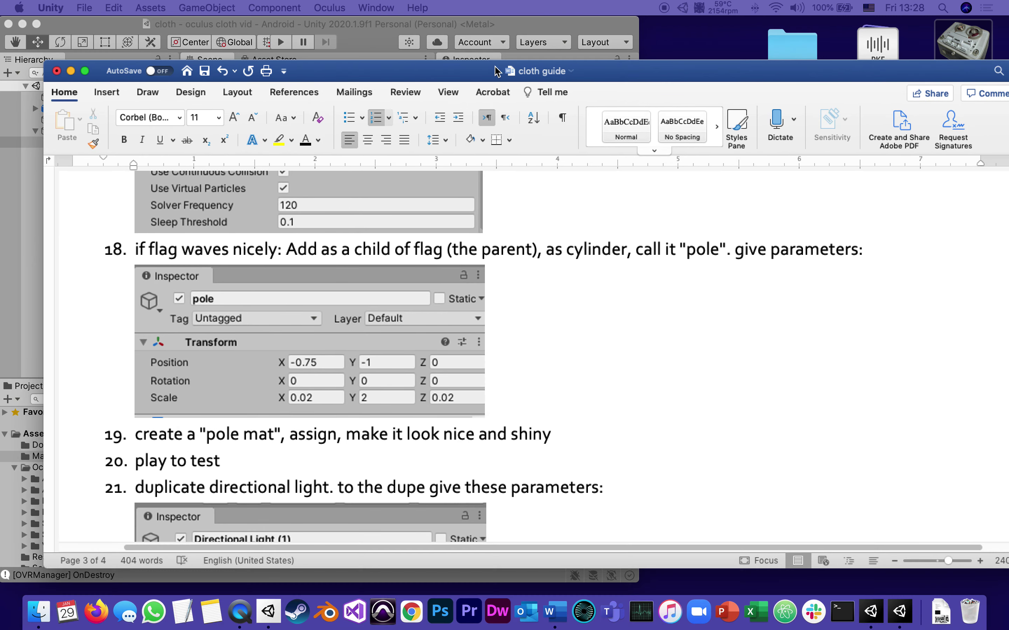
left_click_drag(496, 71, 413, 51)
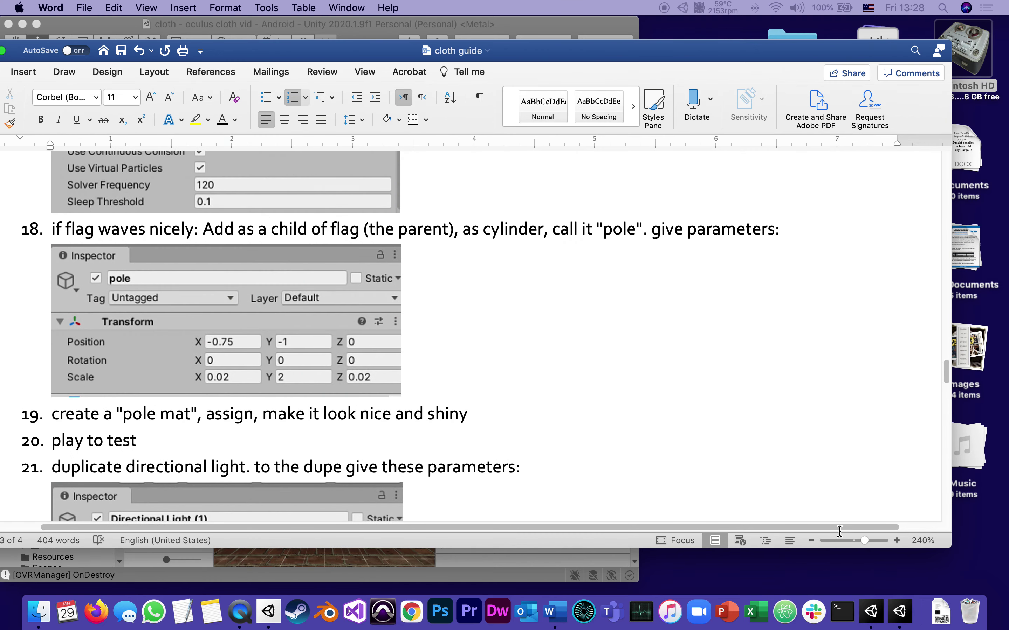
left_click_drag(864, 541, 851, 541)
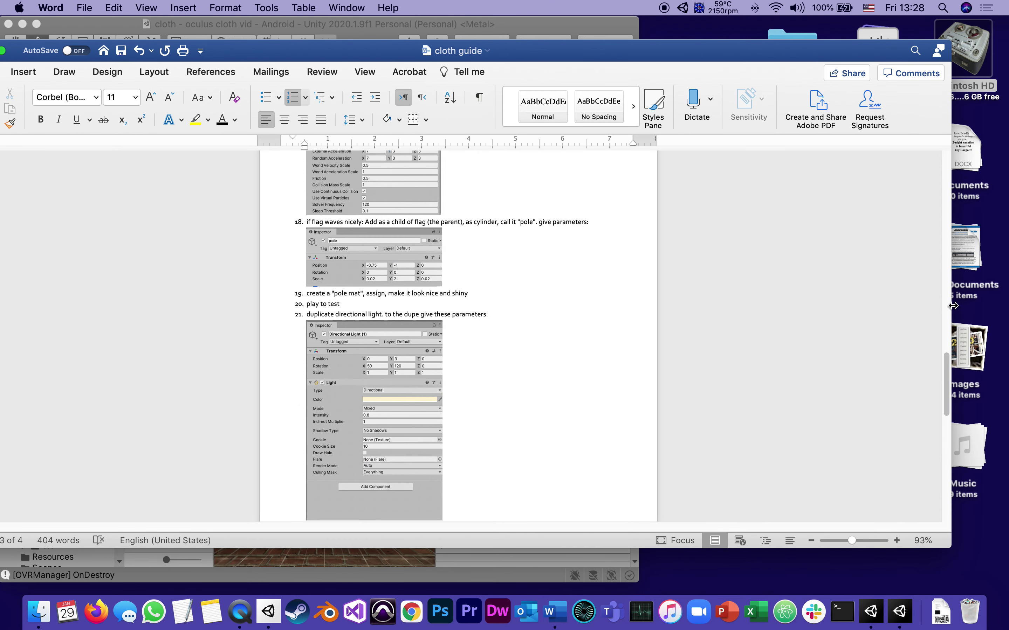
left_click_drag(585, 327, 259, 329)
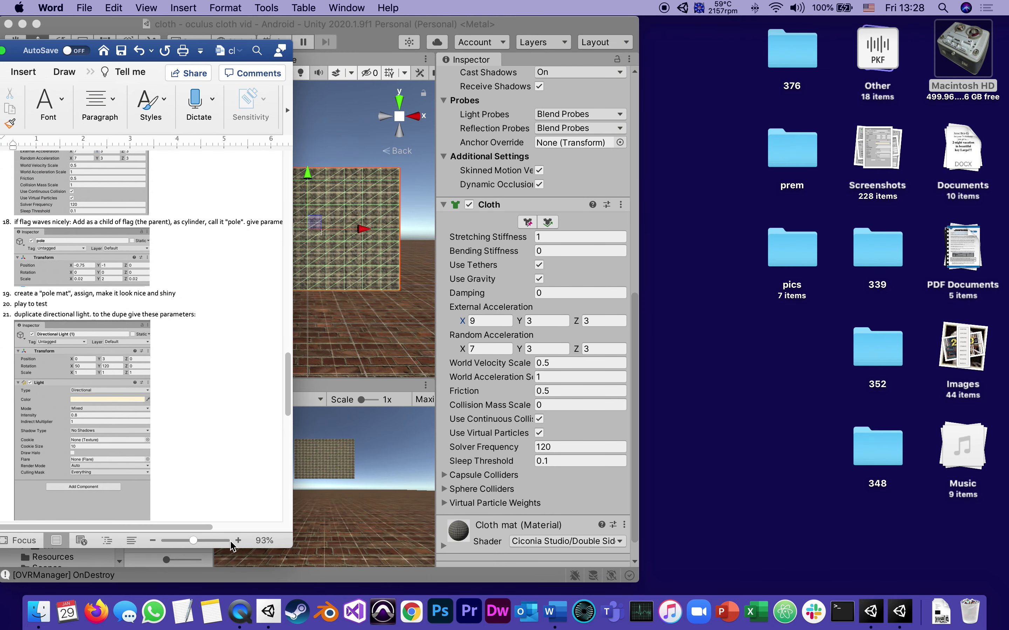
left_click(238, 541)
left_click(238, 540)
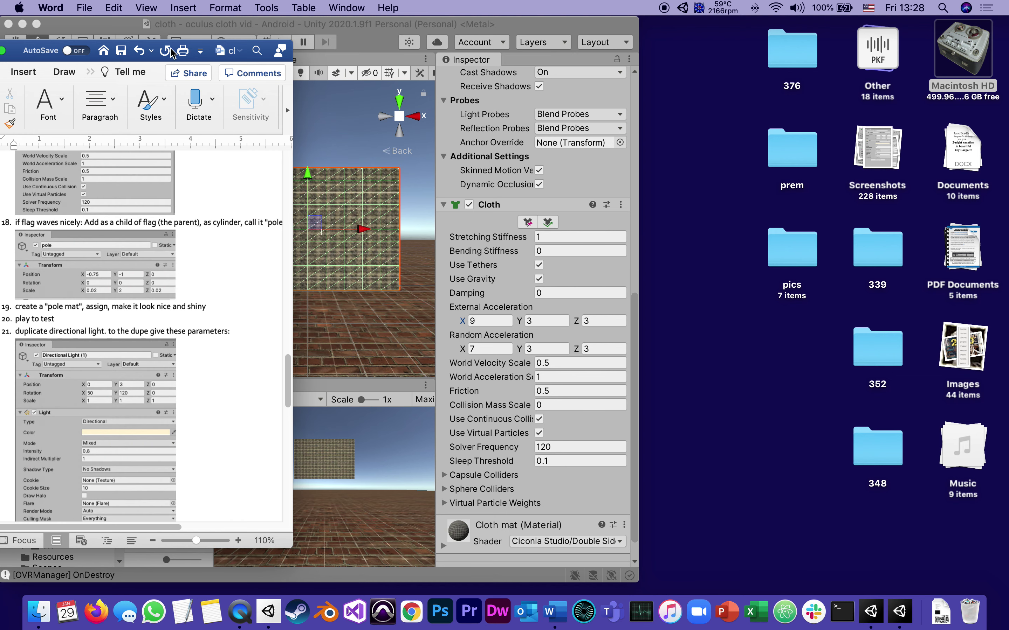
left_click_drag(17, 46, 768, 22)
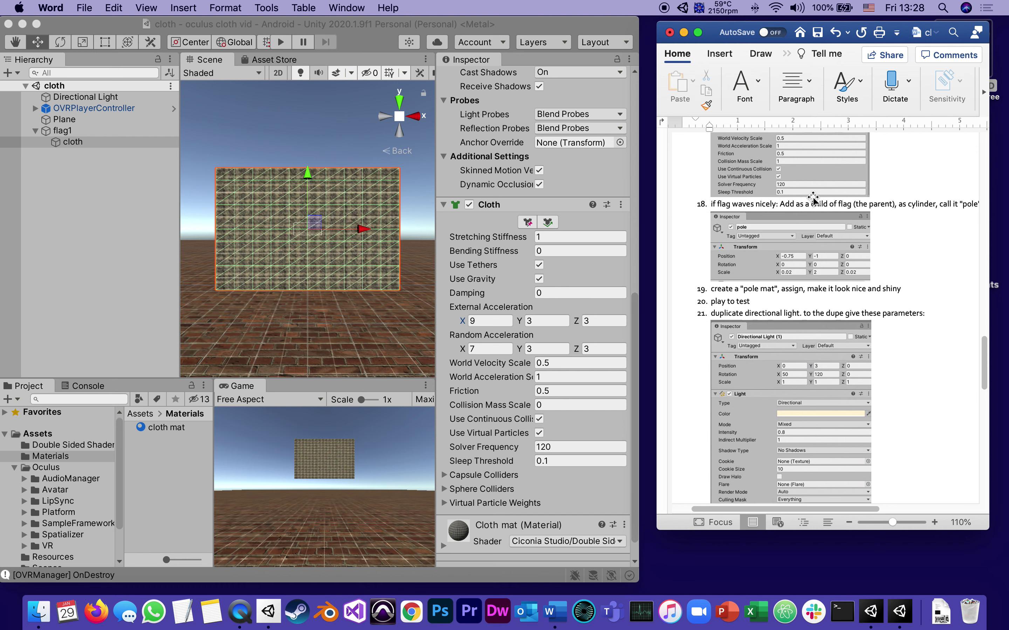
Step: Add a 3D Object > Cylinder as a child of flag1 in the Hierarchy
left_click(56, 133)
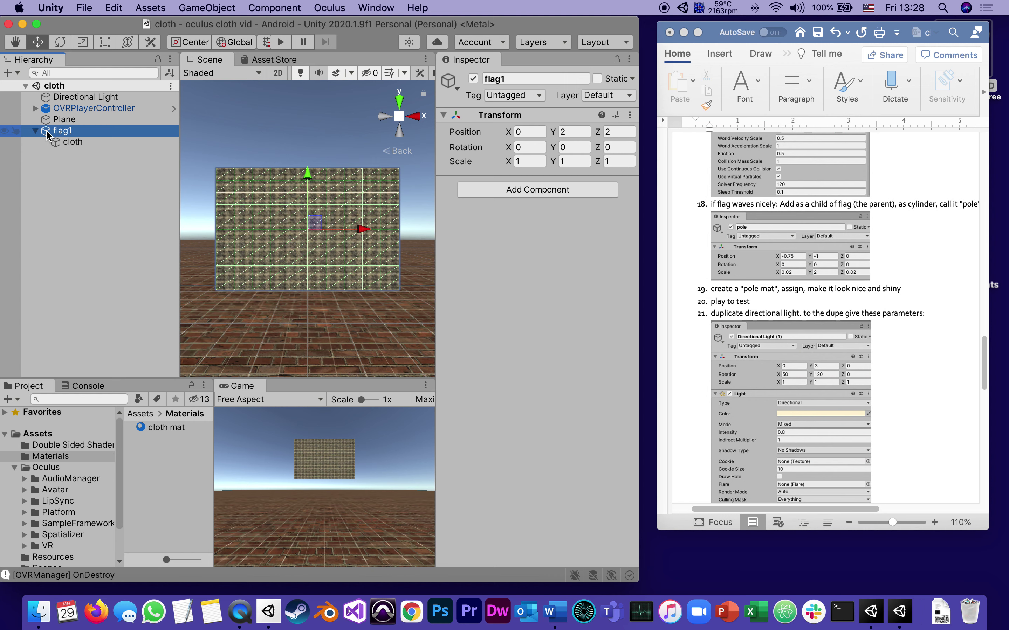
right_click(48, 136)
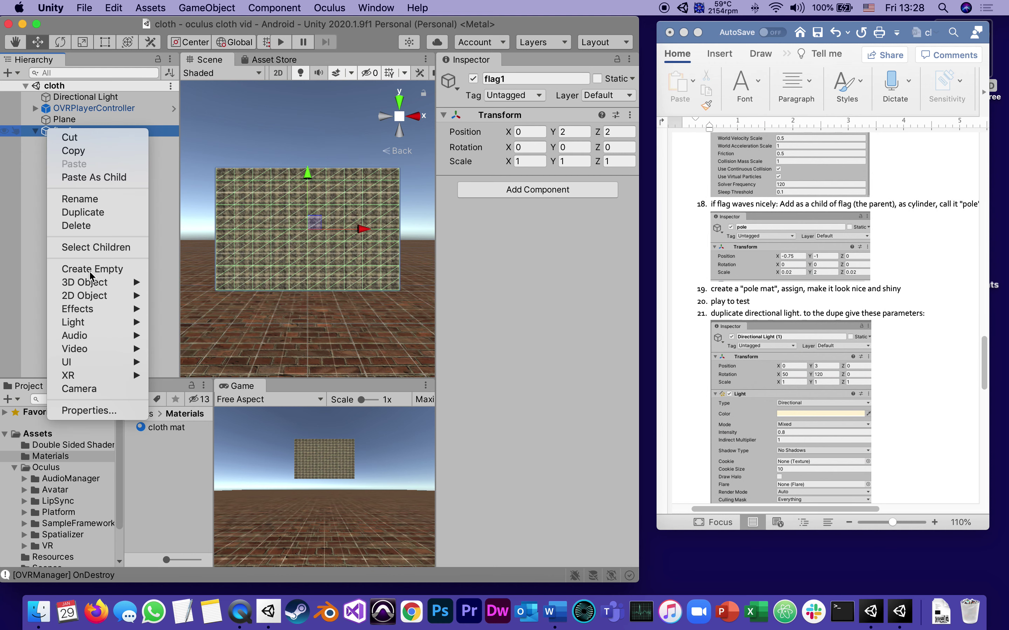
mouse_move(92, 284)
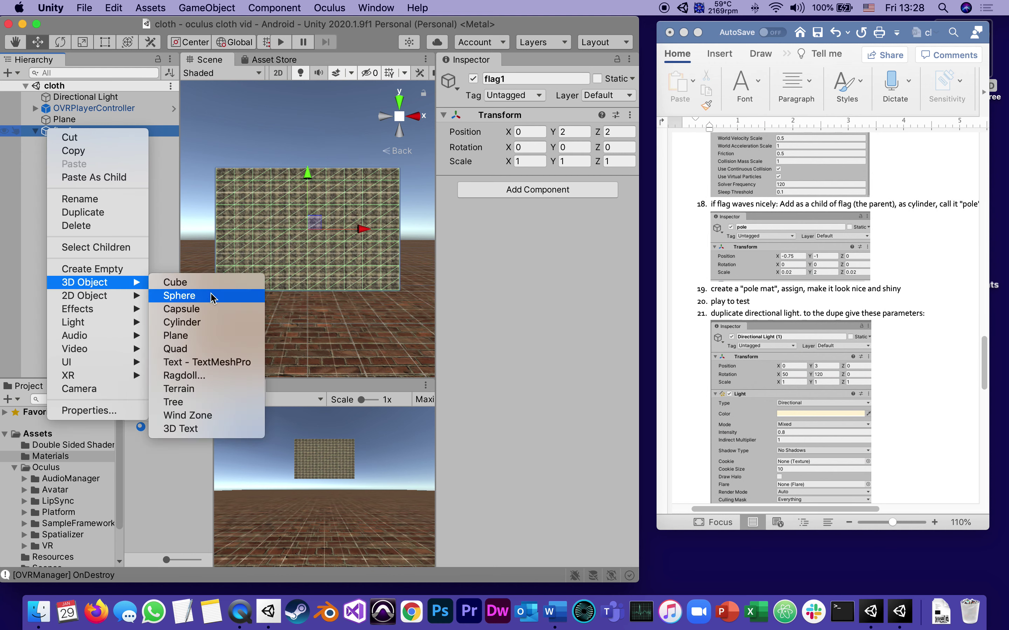
left_click(214, 324)
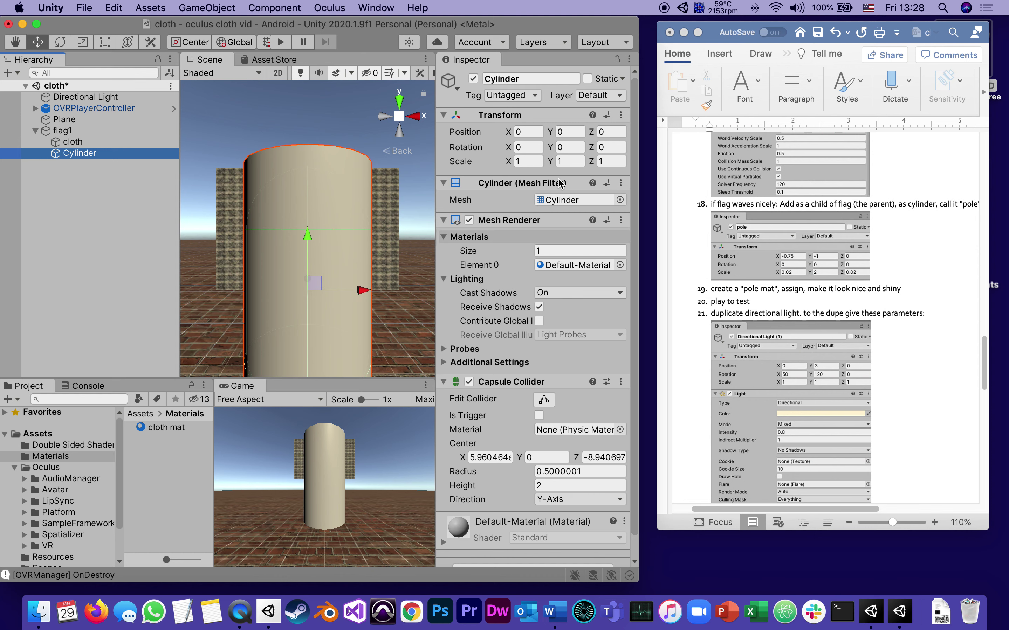
left_click(524, 162)
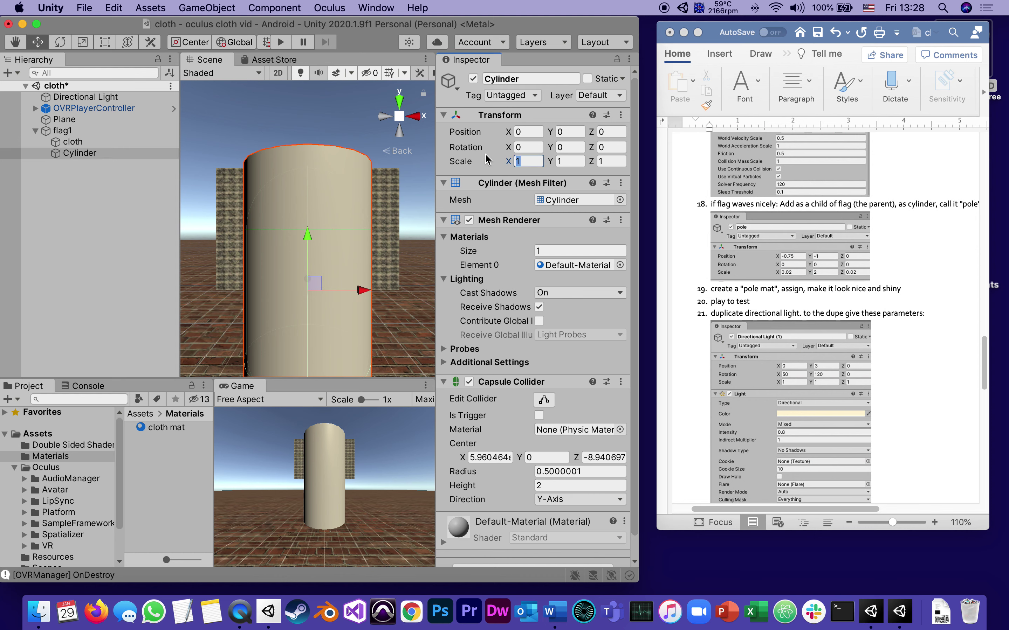
Step: Set the cylinder's Scale X and Z to 0.02 and Position X to -0.75
type("0.2")
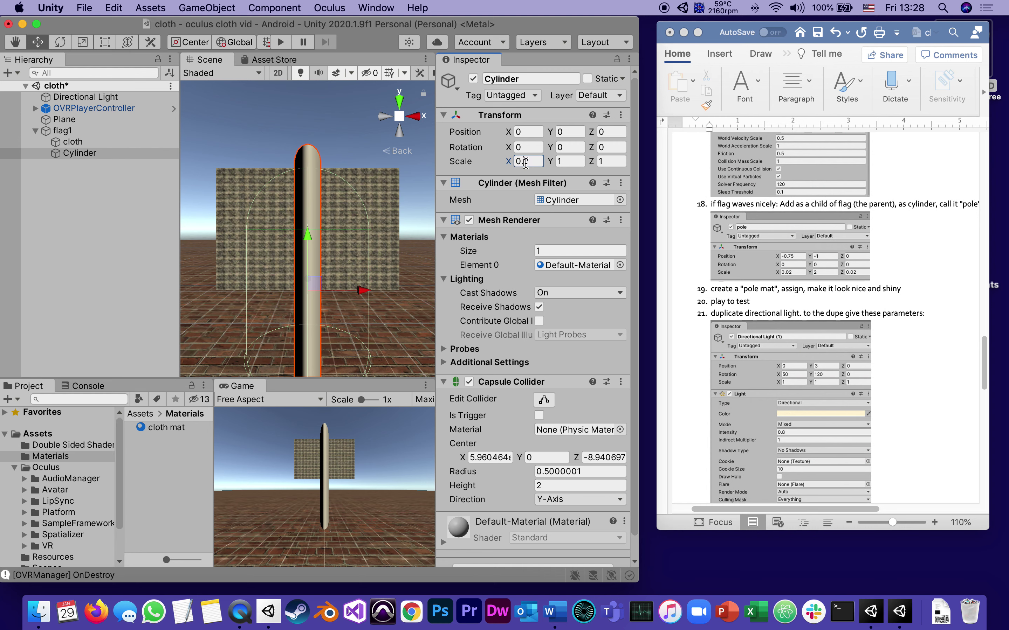
type("0")
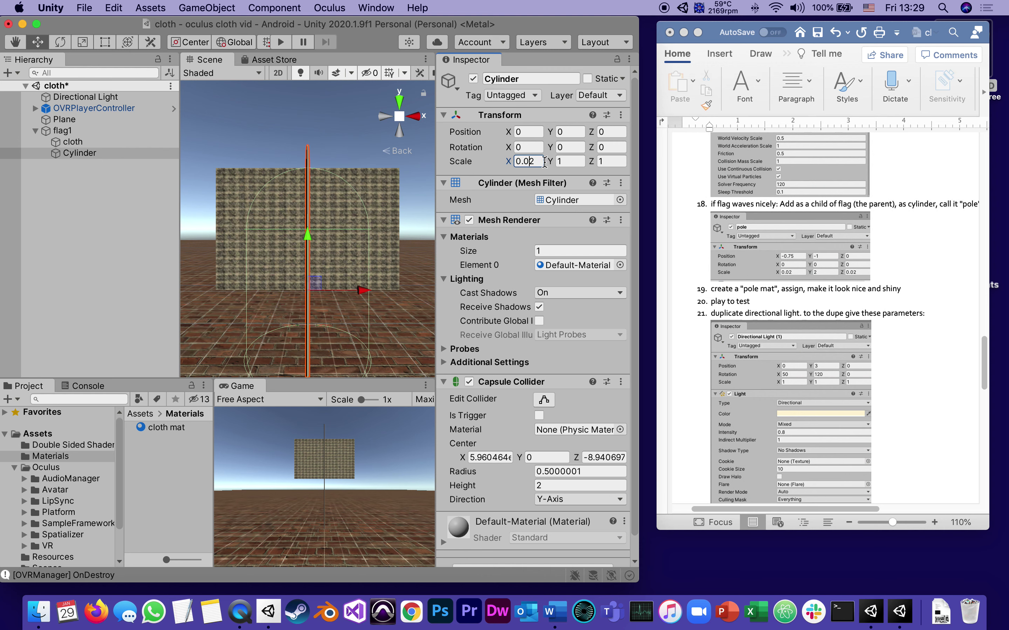
left_click(600, 163)
type("0")
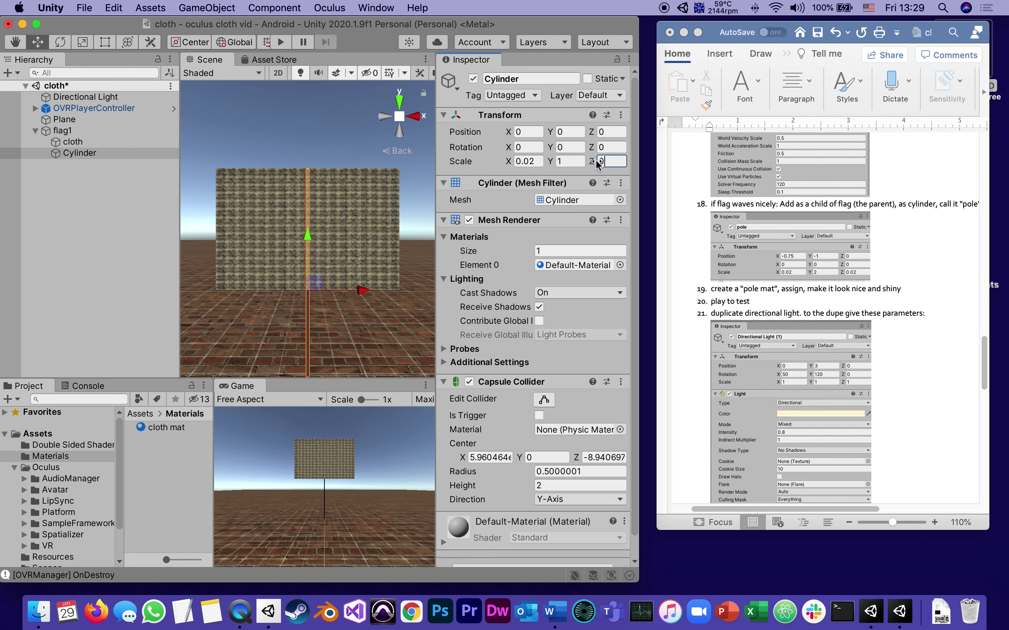
type(".02")
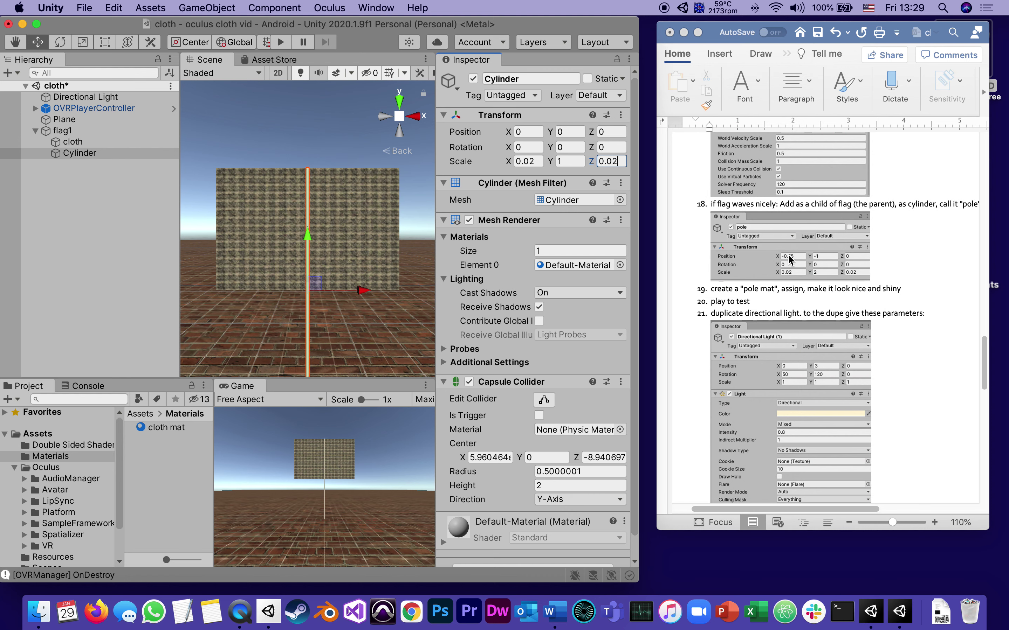
left_click(509, 132)
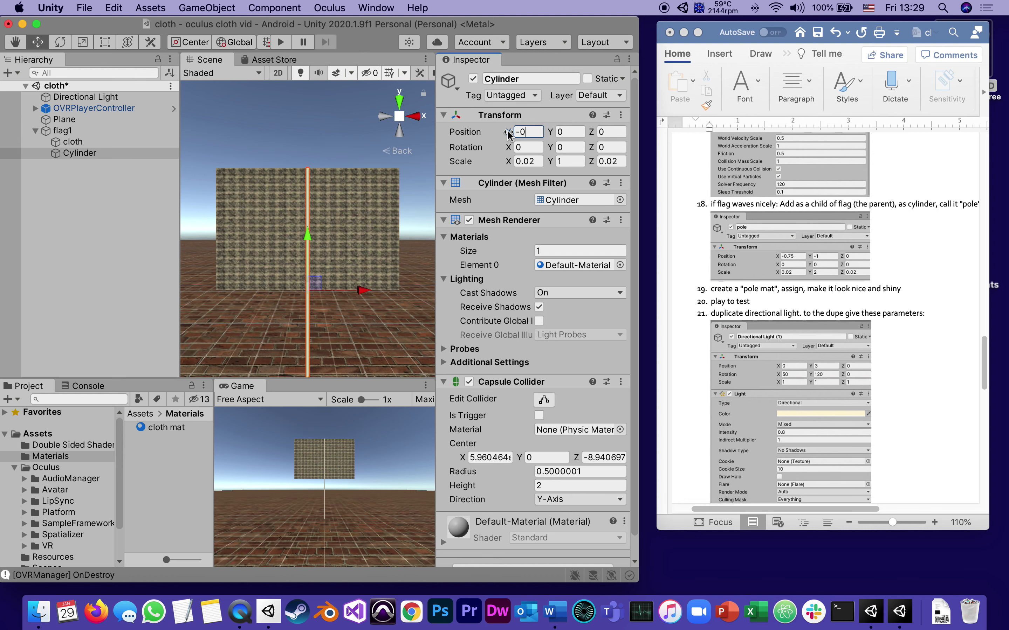
type("-0.75")
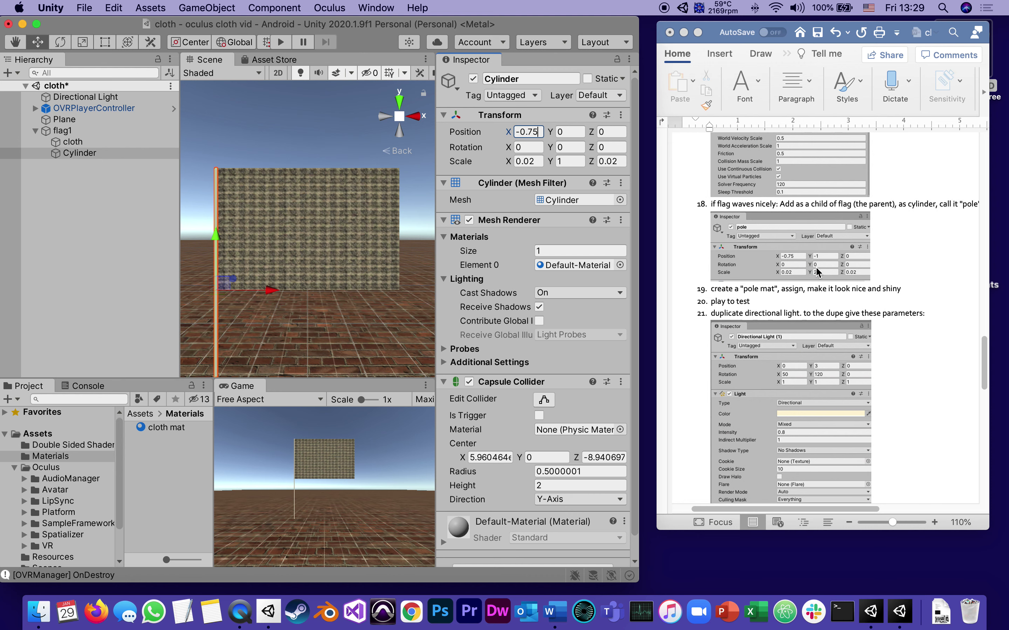
Step: Set the pole's Scale Y to 2 and Position Y to -1
left_click(559, 162)
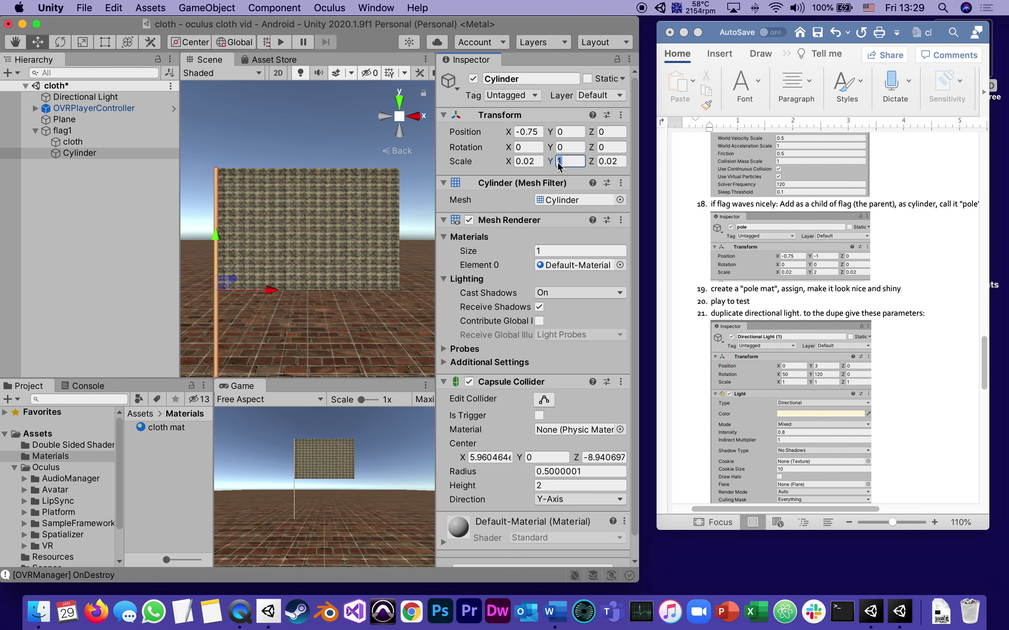
type("2")
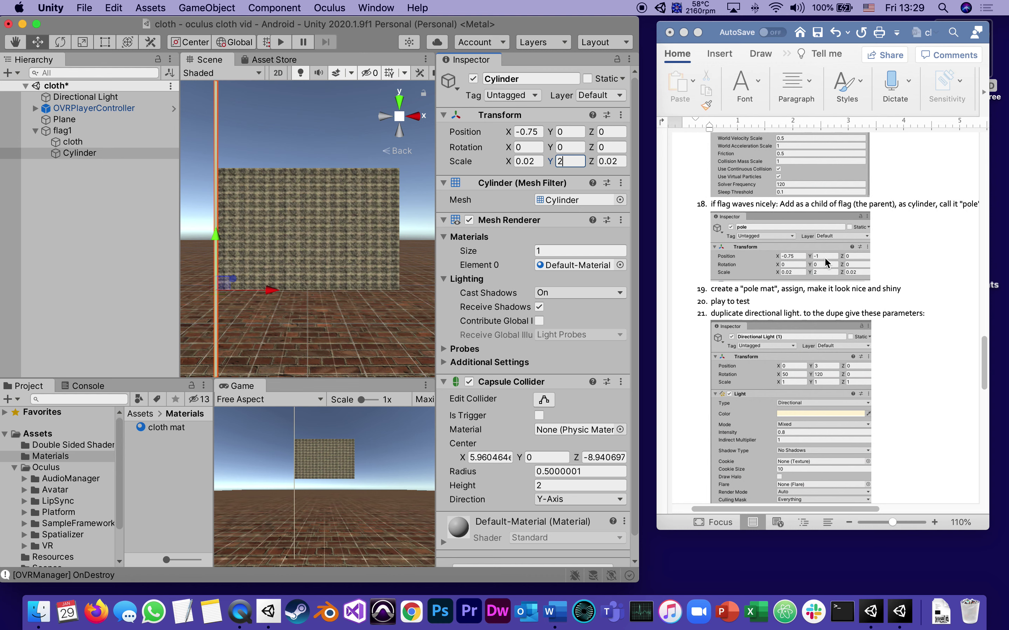
left_click(557, 133)
type("-1")
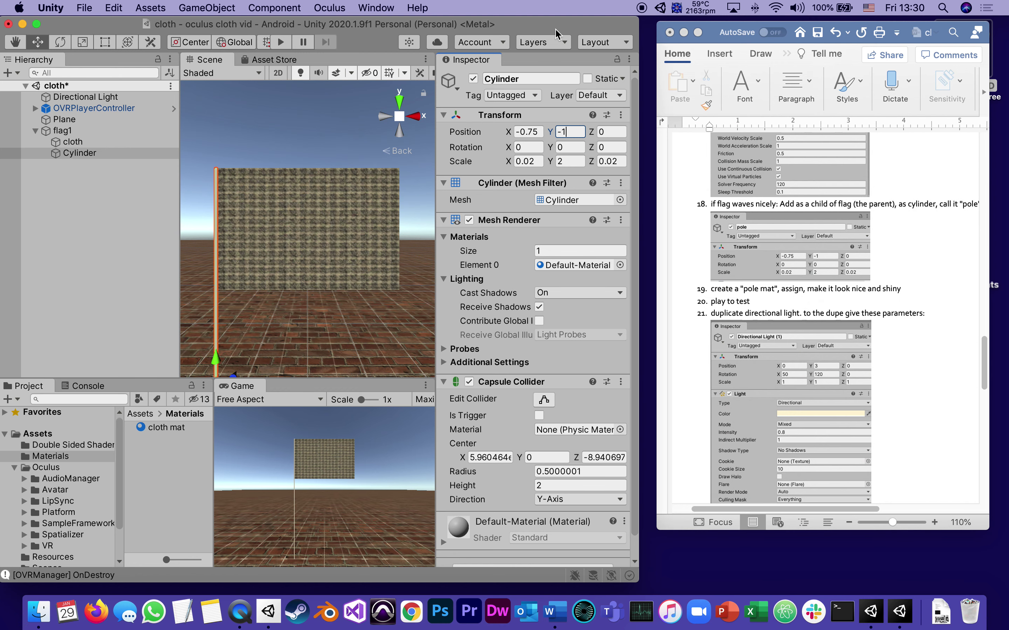
left_click_drag(555, 30, 558, 29)
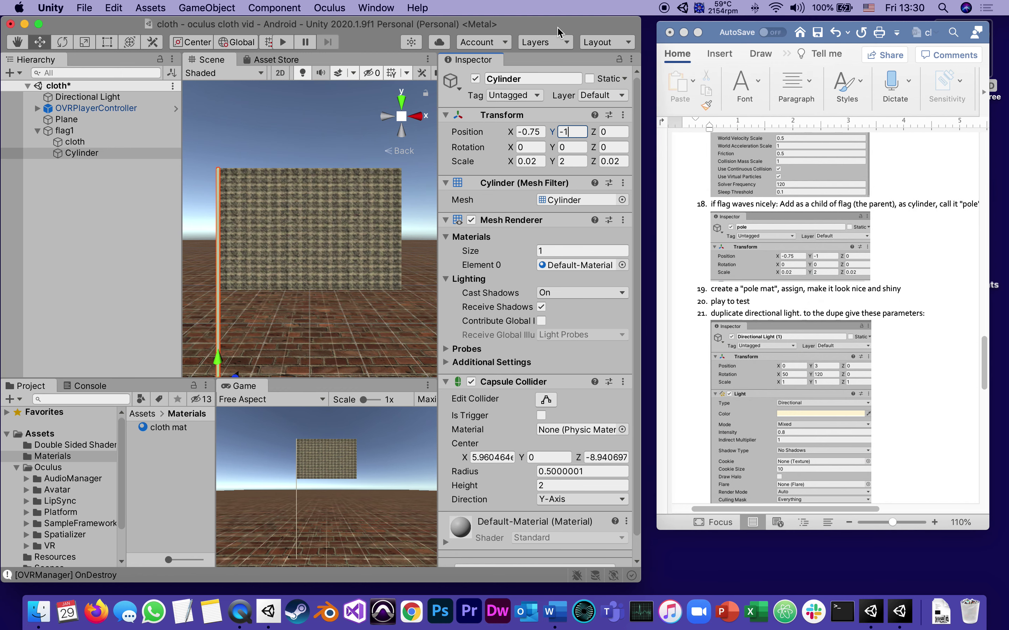